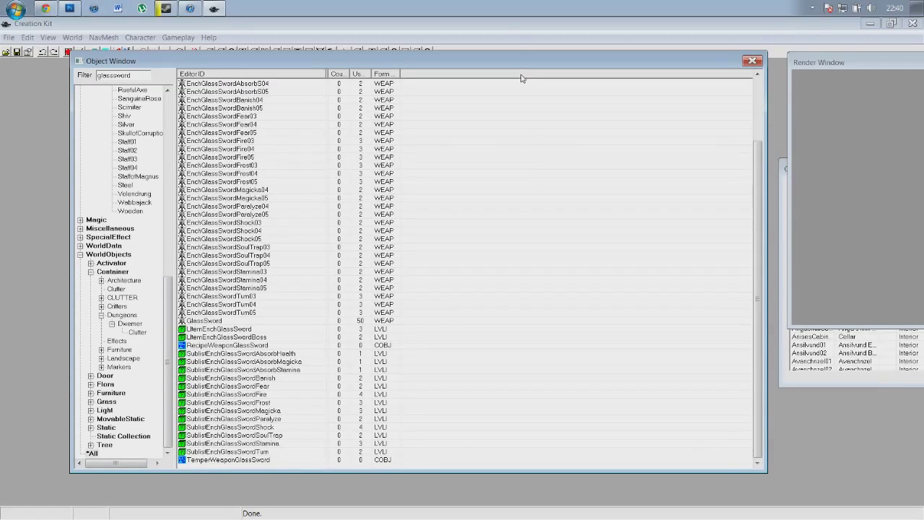
Reposition the Object Window and the Render Window slightly within the workspace.
{"action": "left_click_drag", "start_coordinate": [511, 59], "coordinate": [504, 70]}
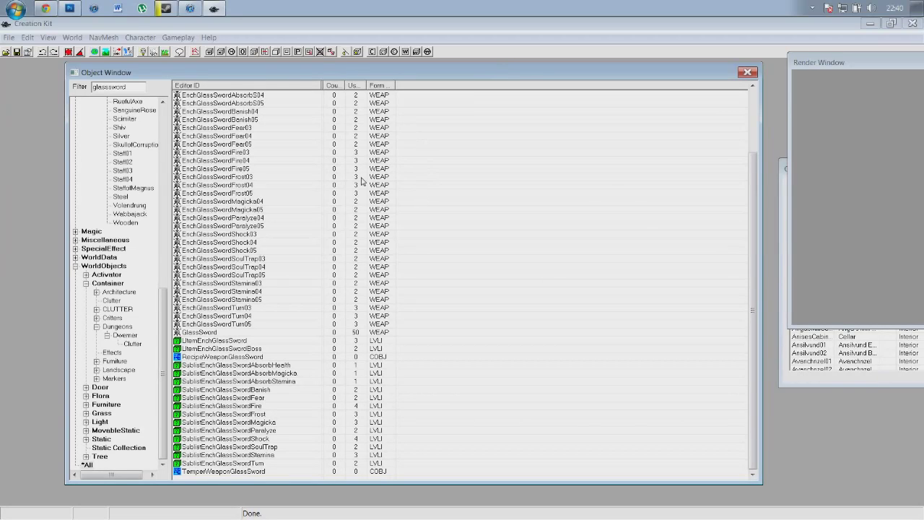
{"action": "mouse_move", "coordinate": [824, 66]}
{"action": "left_mouse_down"}
{"action": "mouse_move", "coordinate": [657, 140]}
{"action": "mouse_move", "coordinate": [868, 62]}
{"action": "mouse_move", "coordinate": [788, 76]}
{"action": "mouse_move", "coordinate": [825, 79]}
{"action": "left_mouse_up"}
{"action": "left_click_drag", "start_coordinate": [581, 73], "coordinate": [611, 73]}
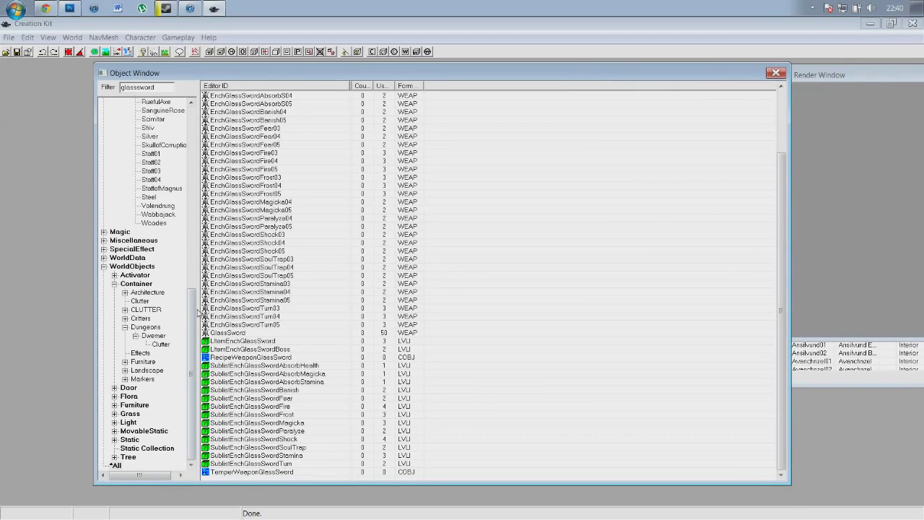
Collapse the Weapon, Items and WorldObjects categories and list all object types matching the glasssword filter.
{"action": "left_click_drag", "start_coordinate": [194, 312], "coordinate": [194, 131]}
{"action": "left_click", "coordinate": [135, 206]}
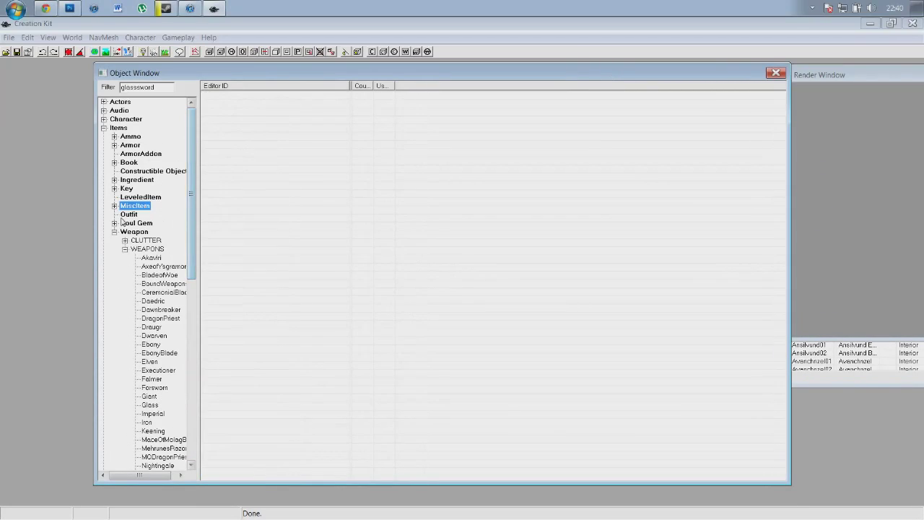
{"action": "left_click", "coordinate": [114, 232]}
{"action": "left_click", "coordinate": [104, 128]}
{"action": "left_click", "coordinate": [104, 171]}
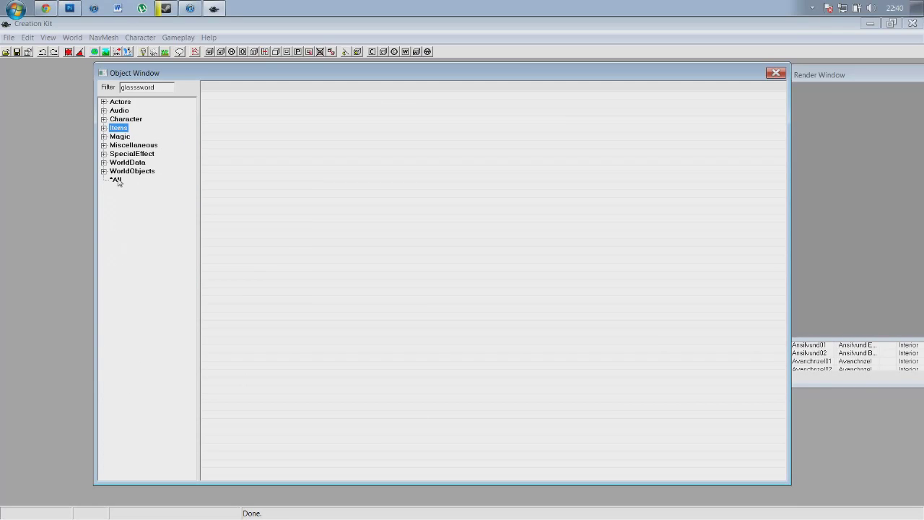
{"action": "left_click", "coordinate": [117, 180]}
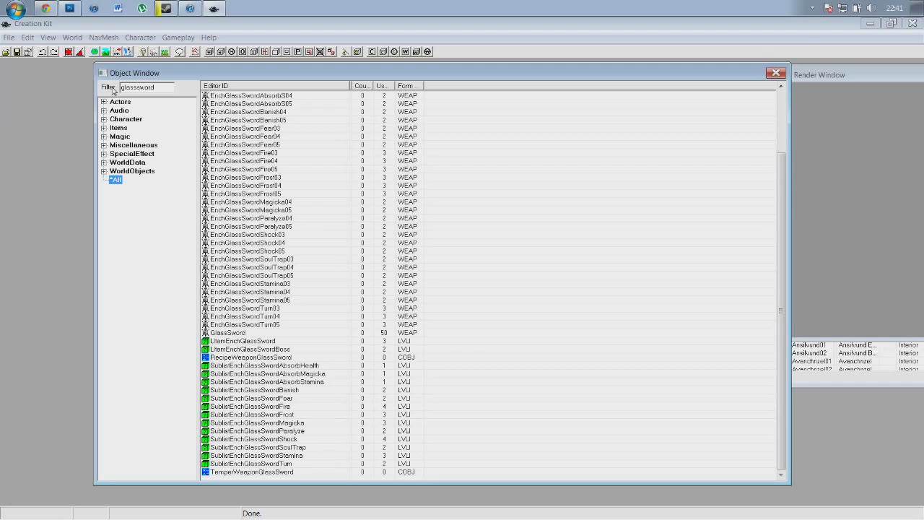
{"action": "key", "text": "shift+Tab"}
{"action": "key", "text": "End"}
{"action": "left_click_drag", "start_coordinate": [788, 269], "coordinate": [768, 334]}
Duplicate the GlassSword weapon and refresh the filtered object list.
{"action": "left_click", "coordinate": [241, 334]}
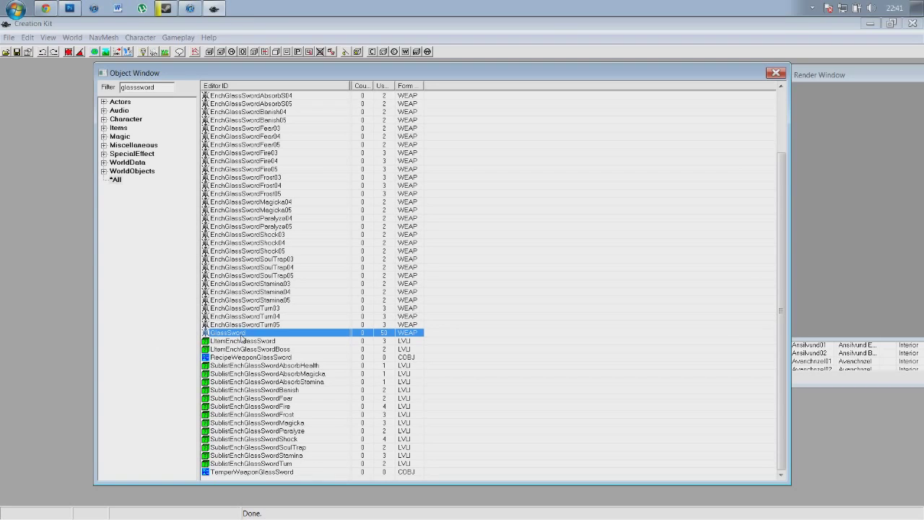
{"action": "right_click", "coordinate": [276, 333]}
{"action": "left_click", "coordinate": [308, 361]}
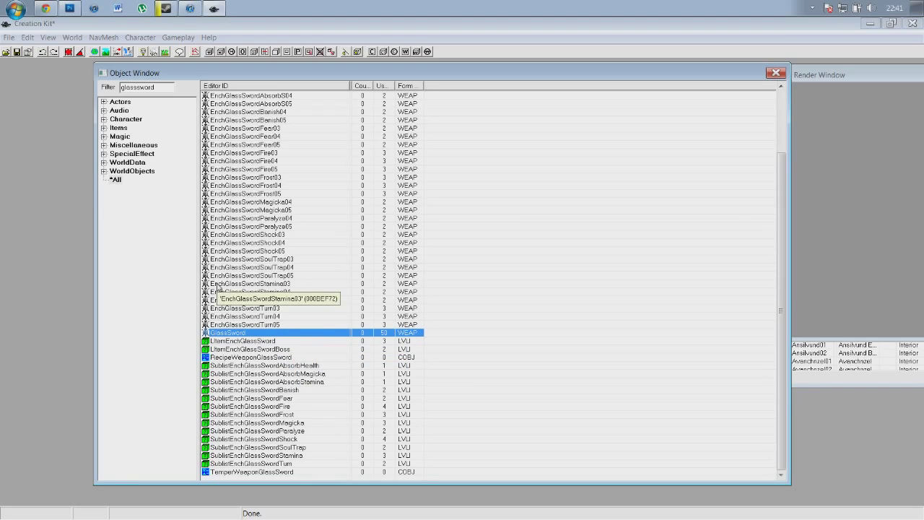
{"action": "left_click", "coordinate": [163, 89]}
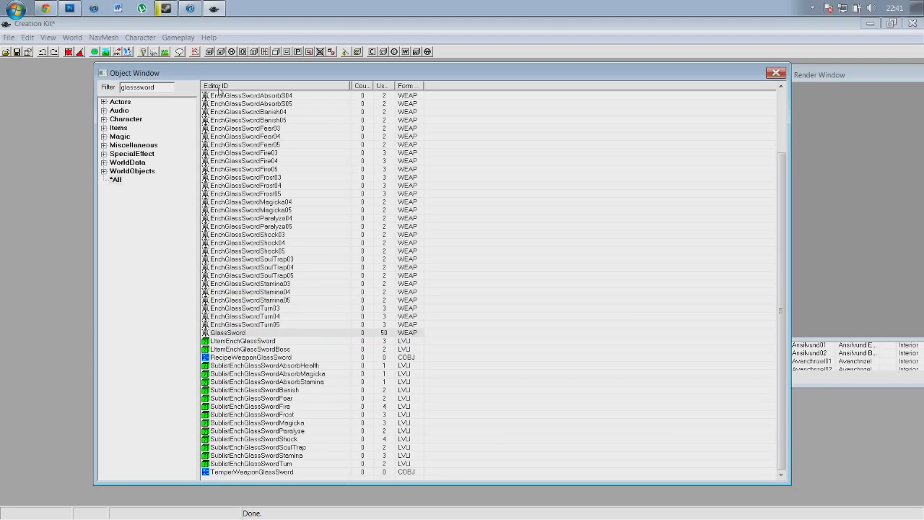
{"action": "key", "text": "Return"}
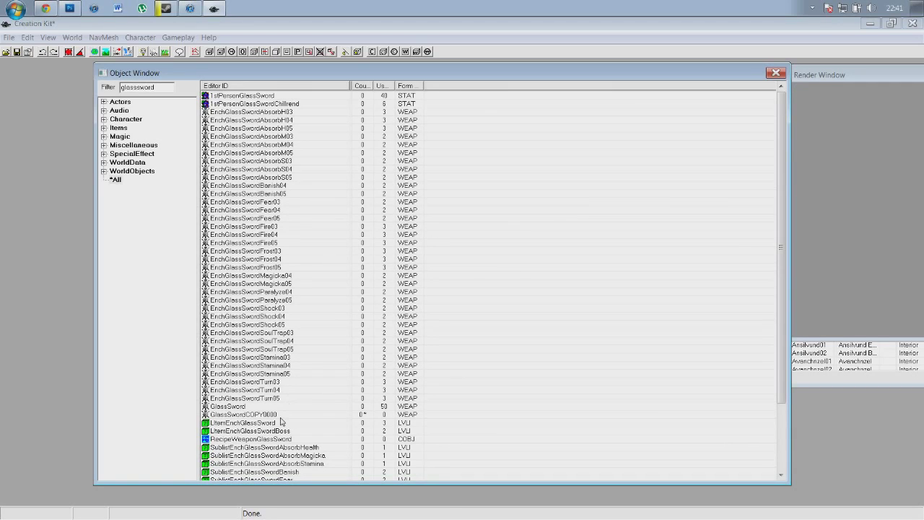
Open the duplicated glass sword for editing, setting its ID to GlassSwordSPECIAL and its name to Scratch Map.
{"action": "left_click", "coordinate": [289, 417]}
{"action": "right_click", "coordinate": [315, 418]}
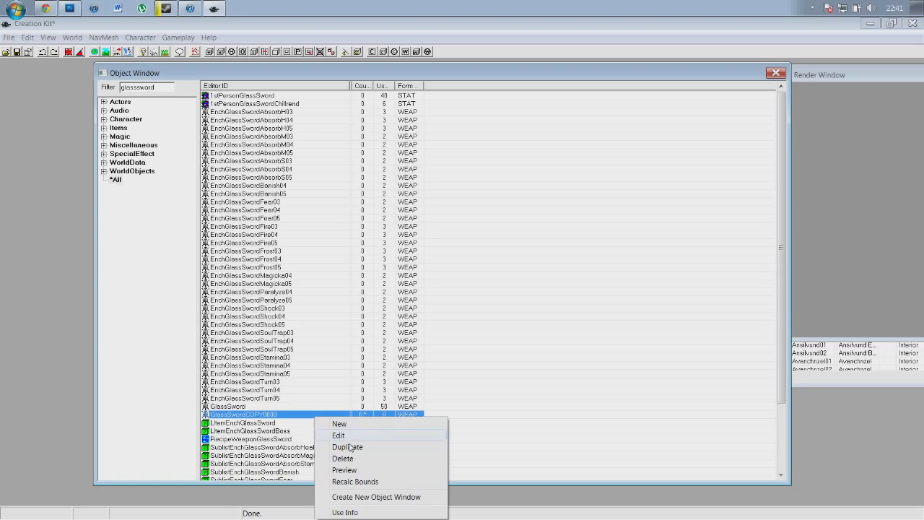
{"action": "left_click", "coordinate": [365, 436]}
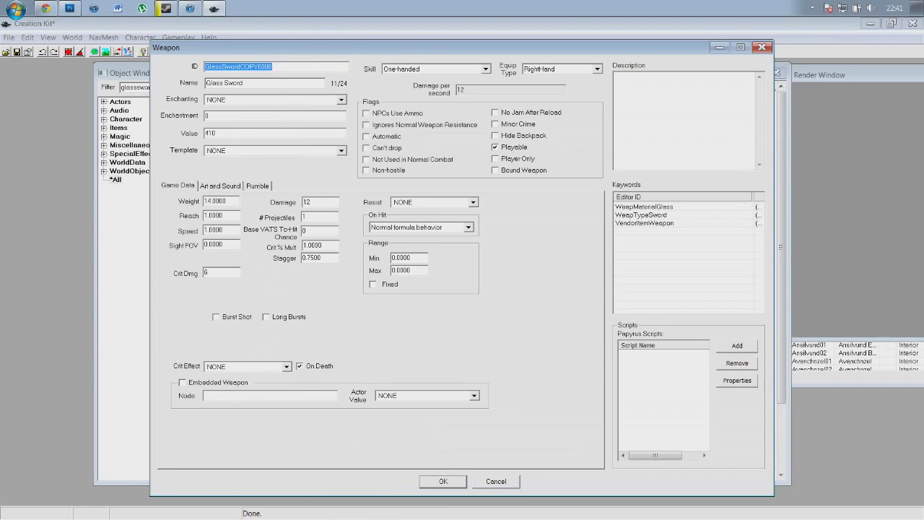
{"action": "left_click", "coordinate": [285, 66]}
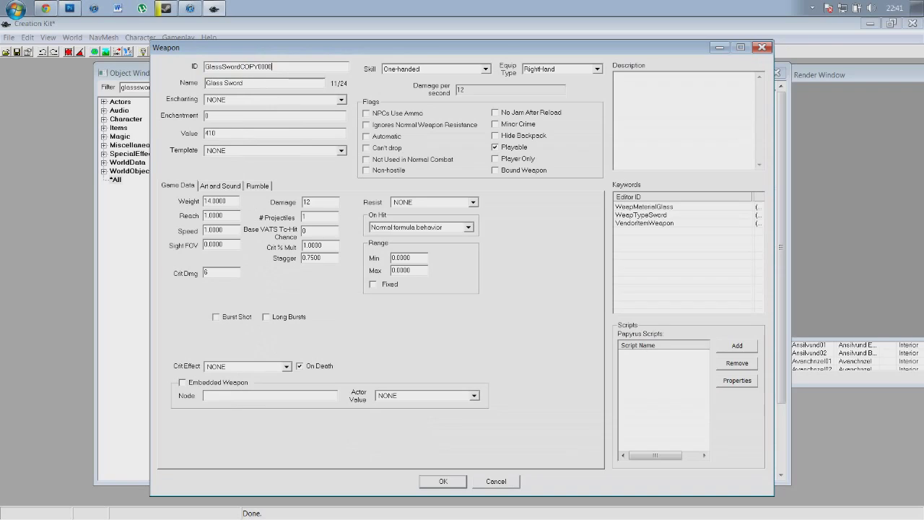
{"action": "key", "text": "shift+Left"}
{"action": "key", "text": "shift+Left"}
{"action": "key", "text": "shift+Left"}
{"action": "key", "text": "shift+Left"}
{"action": "key", "text": "shift+Left"}
{"action": "key", "text": "shift+Left"}
{"action": "key", "text": "shift+Left"}
{"action": "key", "text": "shift+Left"}
{"action": "type", "text": "SPECIAL"}
{"action": "key", "text": "Tab"}
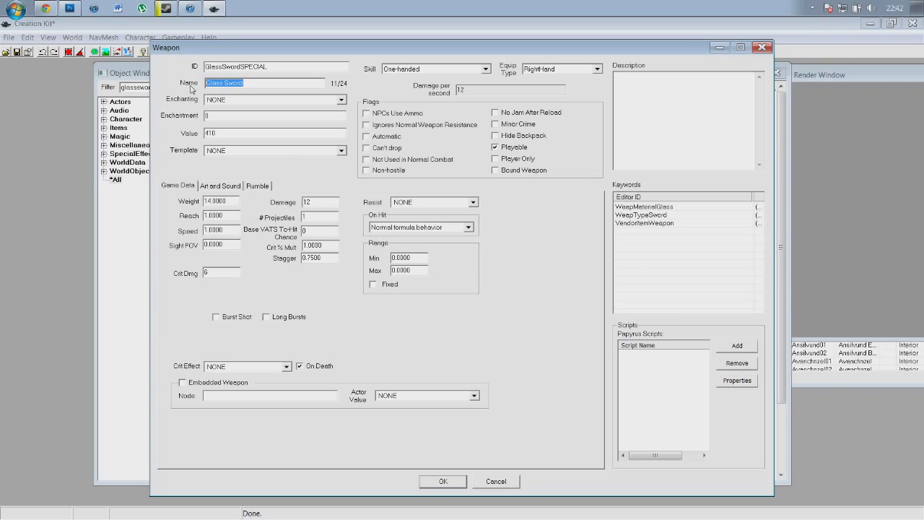
{"action": "type", "text": "Scratch Map"}
Assign the EnchWeaponChillrend006 enchantment to the weapon.
{"action": "left_click", "coordinate": [267, 100]}
{"action": "scroll", "coordinate": [309, 142], "scroll_direction": "down", "scroll_amount": 15}
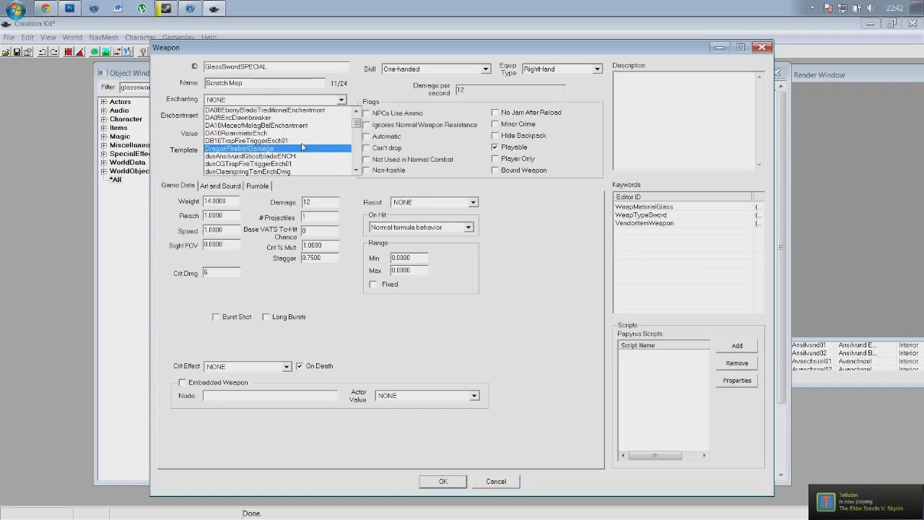
{"action": "scroll", "coordinate": [311, 142], "scroll_direction": "down", "scroll_amount": 12}
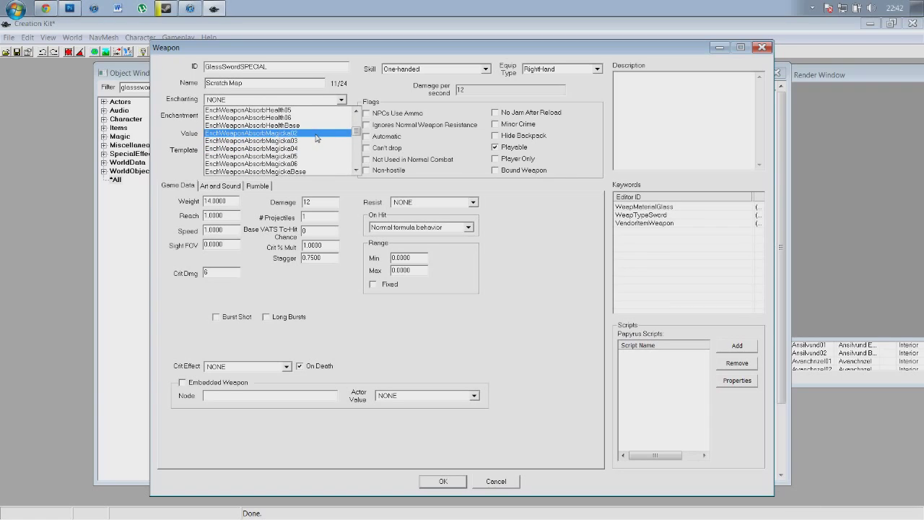
{"action": "scroll", "coordinate": [310, 130], "scroll_direction": "up", "scroll_amount": 1}
{"action": "scroll", "coordinate": [310, 130], "scroll_direction": "up", "scroll_amount": 1}
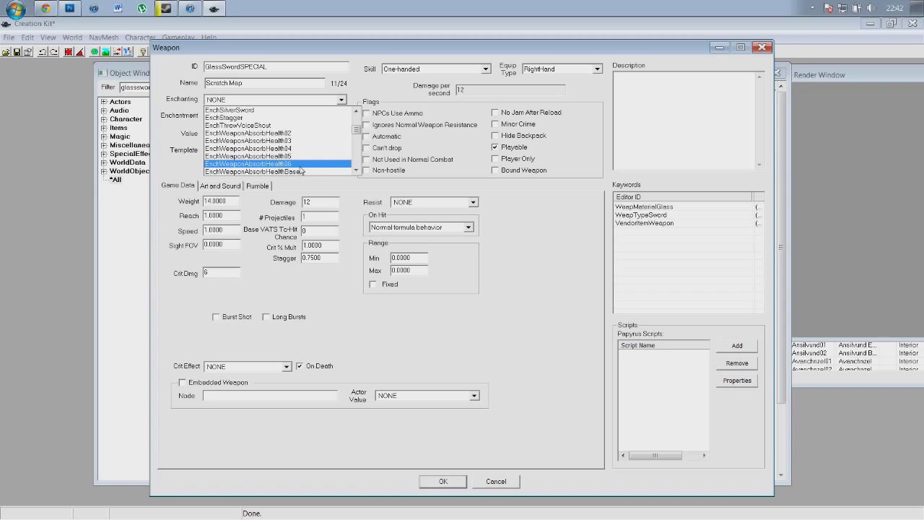
{"action": "scroll", "coordinate": [314, 147], "scroll_direction": "down", "scroll_amount": 5}
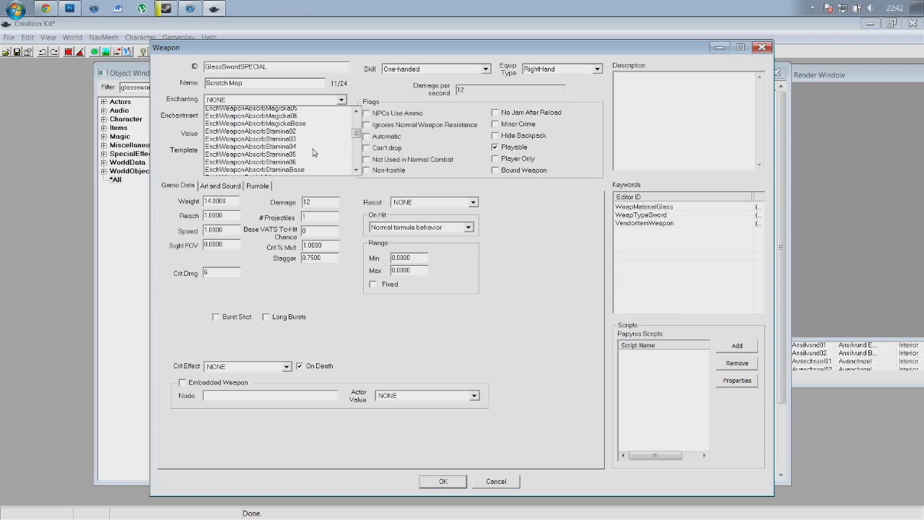
{"action": "scroll", "coordinate": [313, 146], "scroll_direction": "down", "scroll_amount": 6}
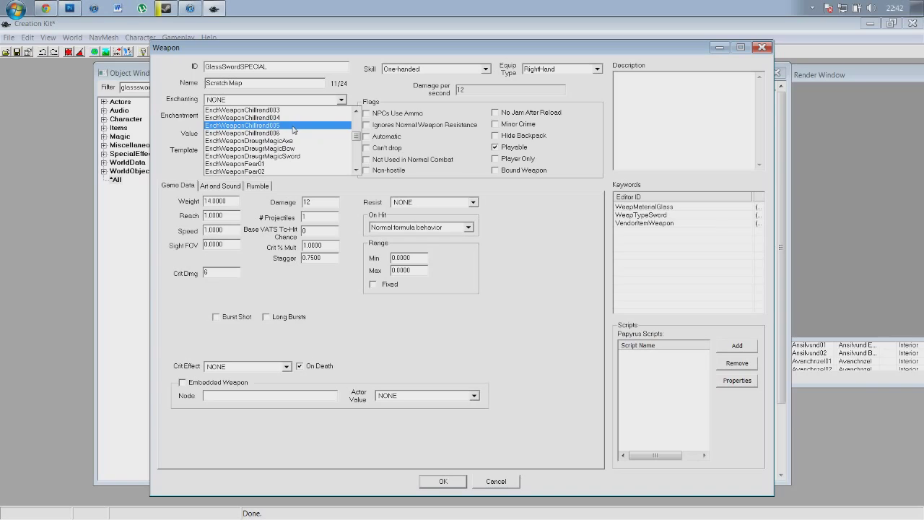
{"action": "left_click", "coordinate": [286, 135]}
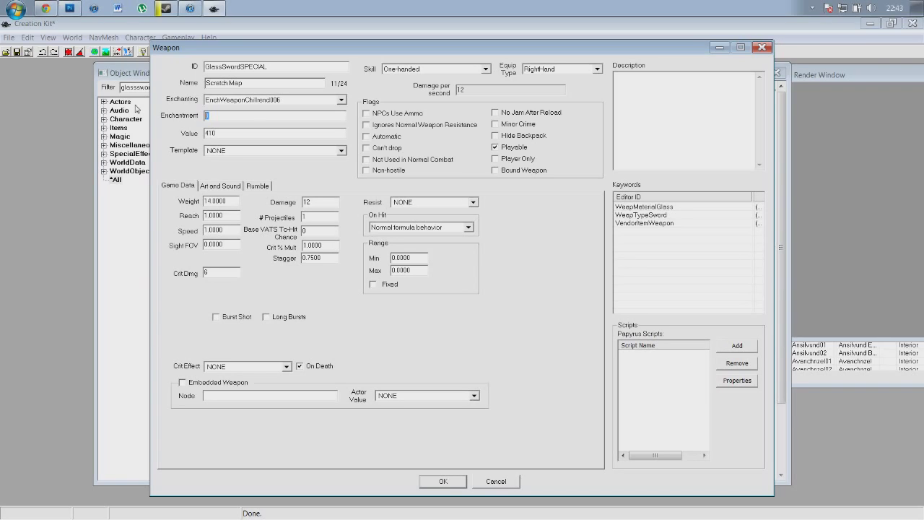
Set the weapon's enchantment amount to 500 and its value to 20000.
{"action": "type", "text": "500"}
{"action": "key", "text": "Tab"}
{"action": "type", "text": "20000"}
Set the weapon's weight to 3, damage to 34, speed to 2 and critical damage to 20.
{"action": "double_click", "coordinate": [205, 200]}
{"action": "type", "text": "3"}
{"action": "type", "text": "34"}
{"action": "type", "text": "2"}
{"action": "double_click", "coordinate": [221, 272]}
{"action": "type", "text": "20"}
Accept the weapon's edits as a new form under the changed ID and refresh the filtered object list.
{"action": "left_click", "coordinate": [433, 481]}
{"action": "left_click", "coordinate": [503, 326]}
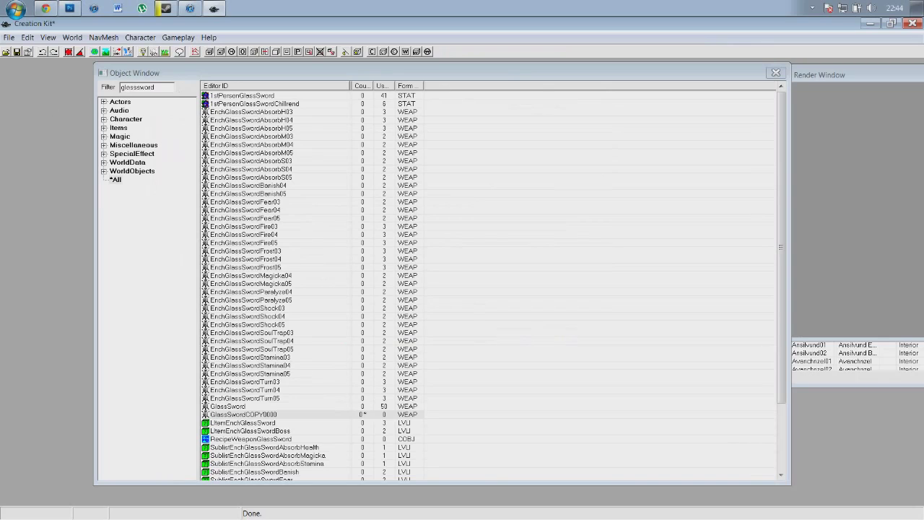
{"action": "left_click", "coordinate": [174, 97]}
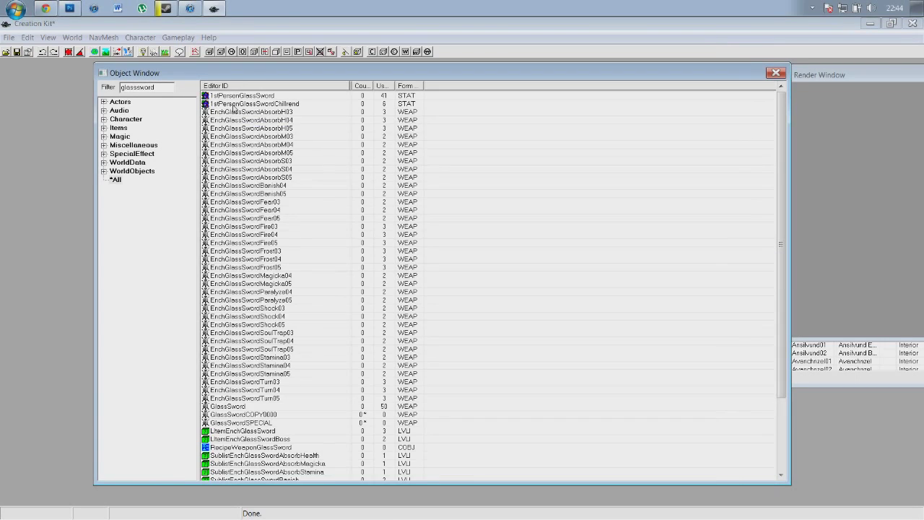
Reopen GlassSwordSPECIAL to check its weapon properties, and close it without changes.
{"action": "left_click", "coordinate": [304, 202]}
{"action": "scroll", "coordinate": [306, 190], "scroll_direction": "down", "scroll_amount": 1}
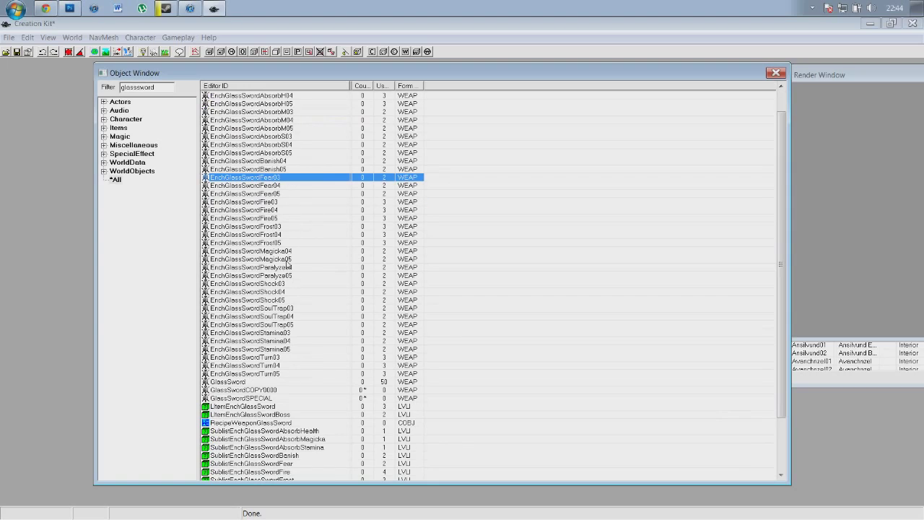
{"action": "left_click", "coordinate": [266, 399]}
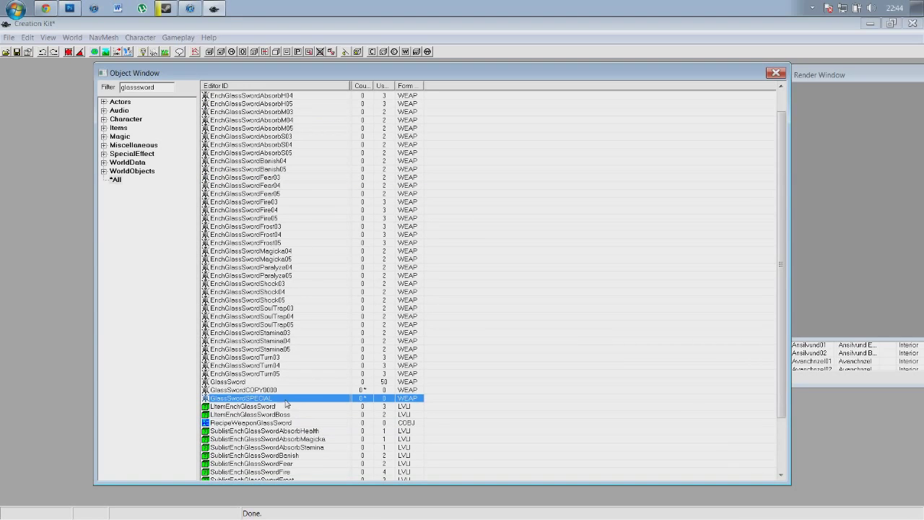
{"action": "right_click", "coordinate": [288, 400]}
{"action": "left_click", "coordinate": [331, 416]}
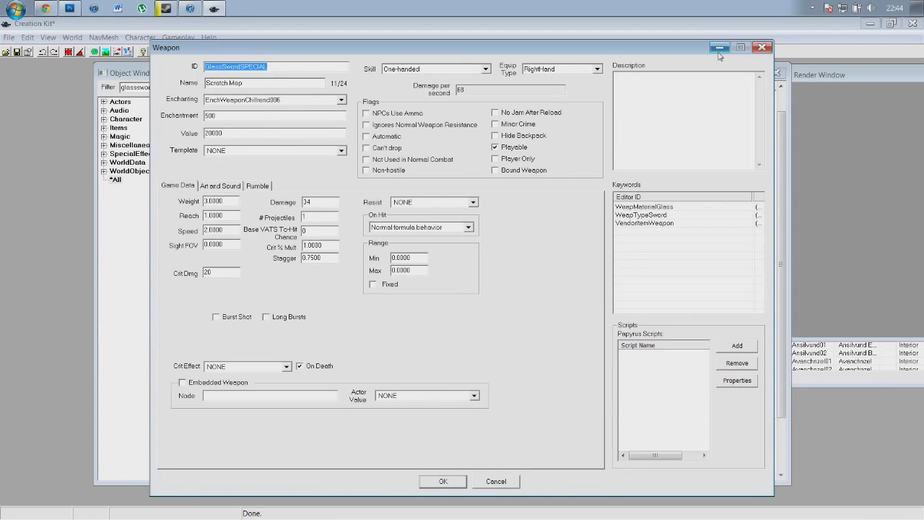
{"action": "left_click", "coordinate": [762, 47]}
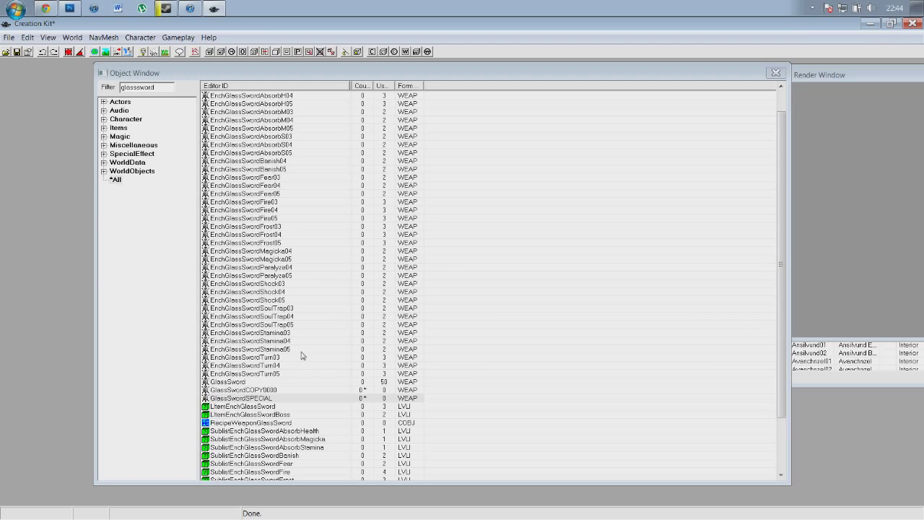
Duplicate the RecipeWeaponGlassSword constructible object.
{"action": "left_click", "coordinate": [266, 324]}
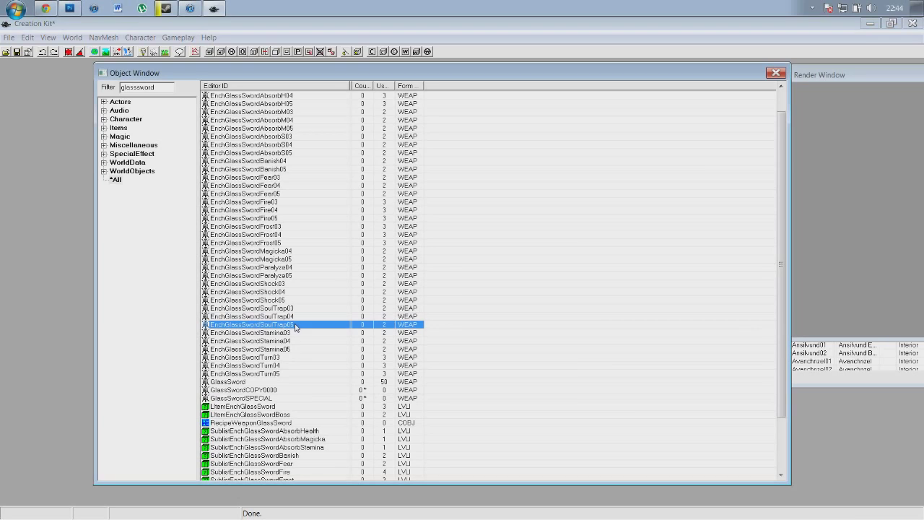
{"action": "scroll", "coordinate": [245, 399], "scroll_direction": "down", "scroll_amount": 3}
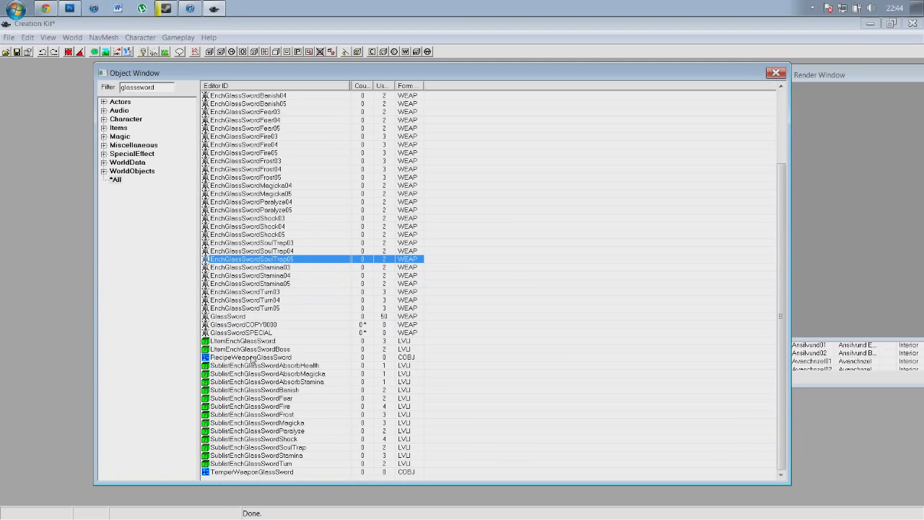
{"action": "left_click", "coordinate": [252, 359]}
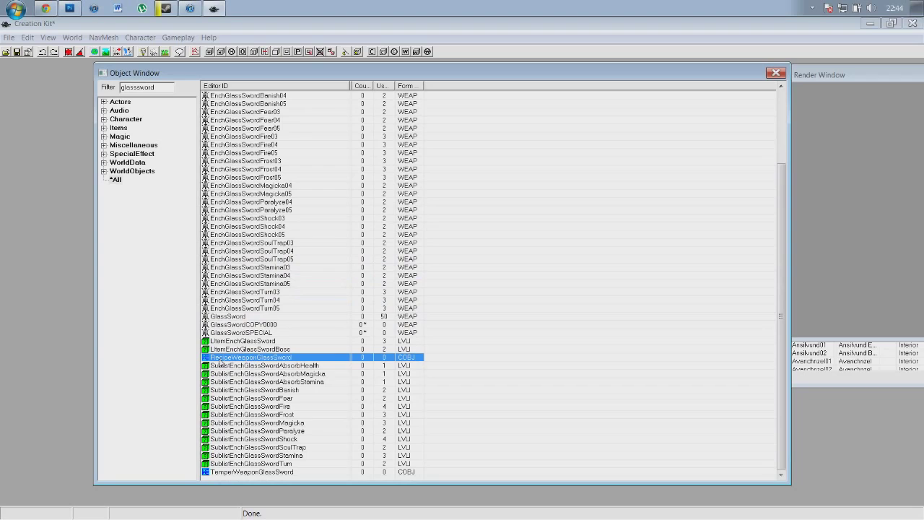
{"action": "right_click", "coordinate": [286, 357]}
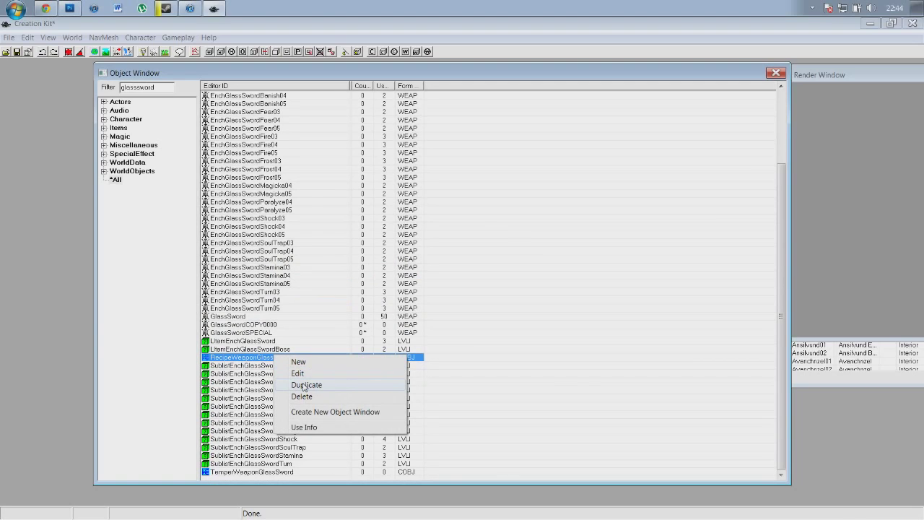
{"action": "left_click", "coordinate": [305, 385]}
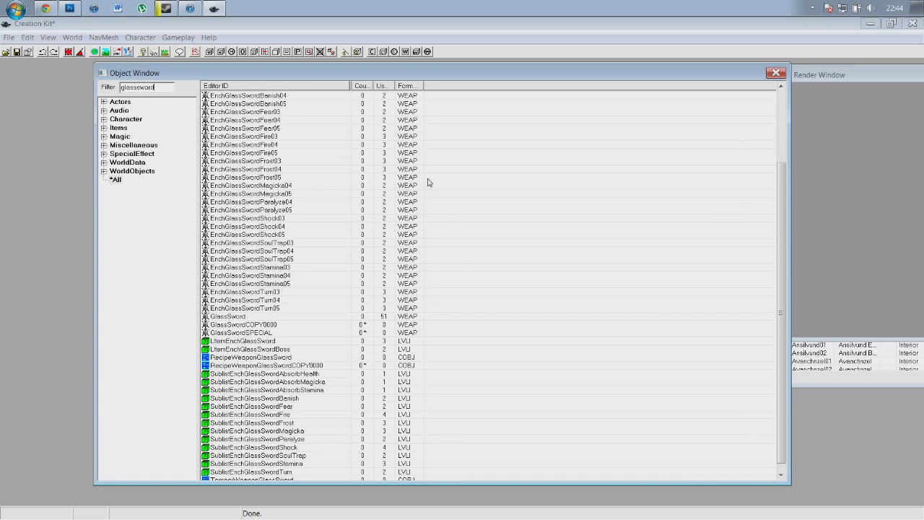
Open the duplicated glass sword recipe for editing and set its ID to RecipeWeaponGlassSwordSPECIAL.
{"action": "left_click", "coordinate": [282, 366]}
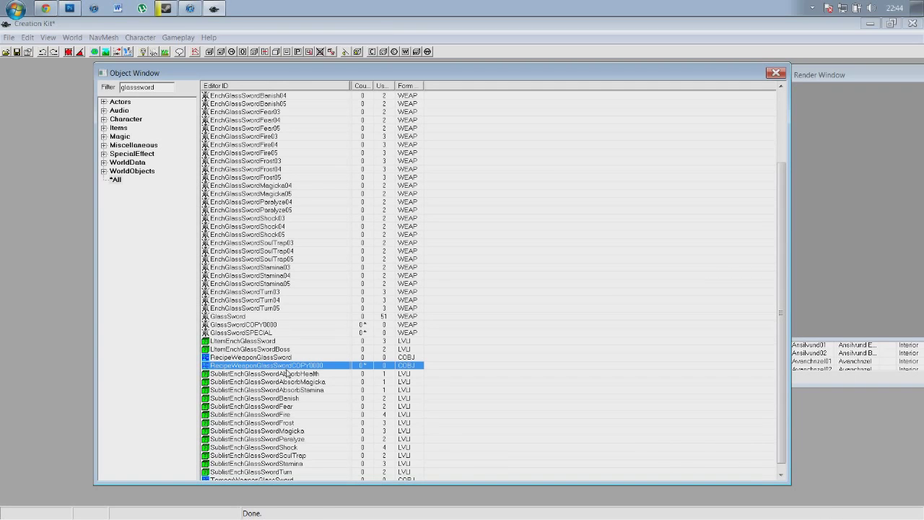
{"action": "right_click", "coordinate": [303, 367]}
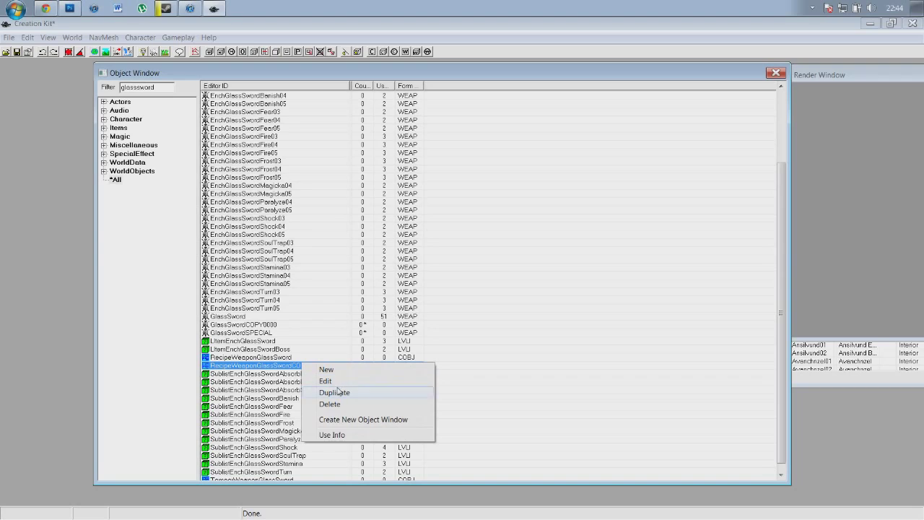
{"action": "left_click", "coordinate": [339, 382]}
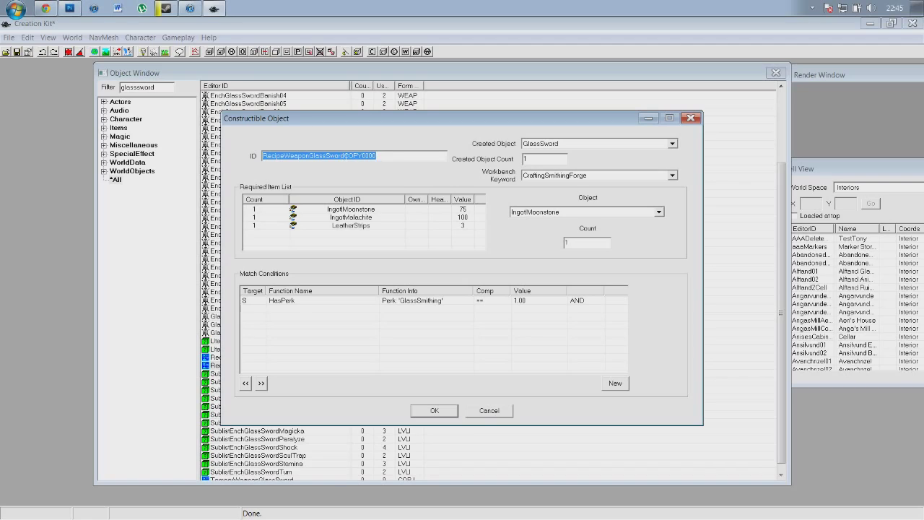
{"action": "left_click_drag", "start_coordinate": [377, 156], "coordinate": [344, 156]}
{"action": "type", "text": "SPECIAL"}
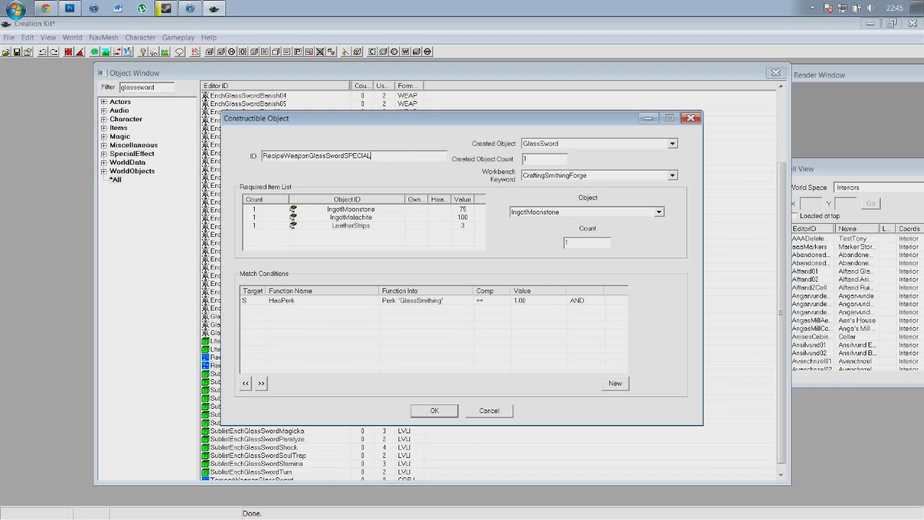
Set the recipe's created object to GlassSwordSPECIAL and delete the moonstone, malachite and leather strips ingredients from the required items.
{"action": "left_click", "coordinate": [554, 147]}
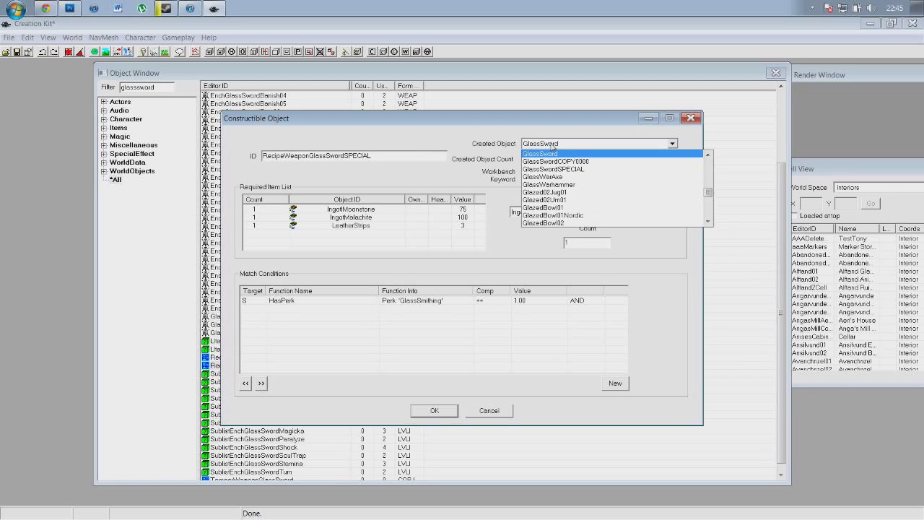
{"action": "left_click", "coordinate": [589, 169]}
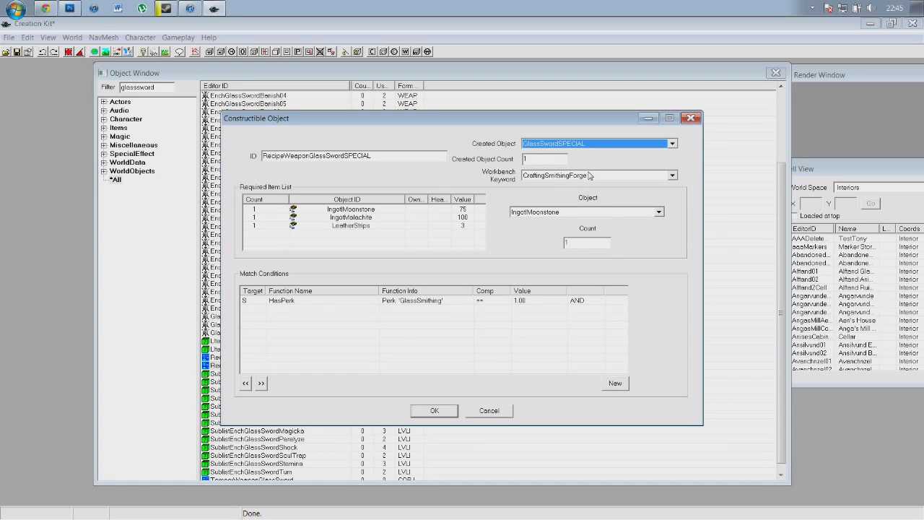
{"action": "left_click", "coordinate": [372, 210]}
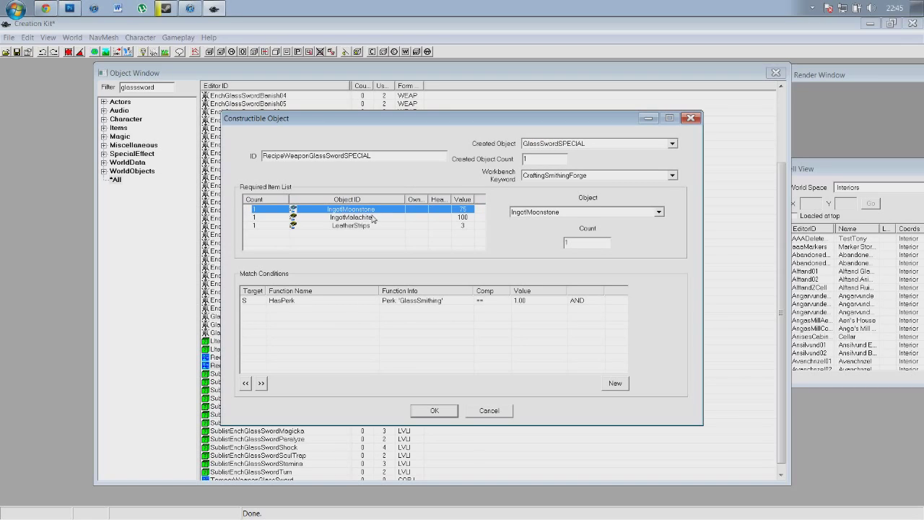
{"action": "left_click", "coordinate": [373, 218]}
{"action": "left_click", "coordinate": [373, 226]}
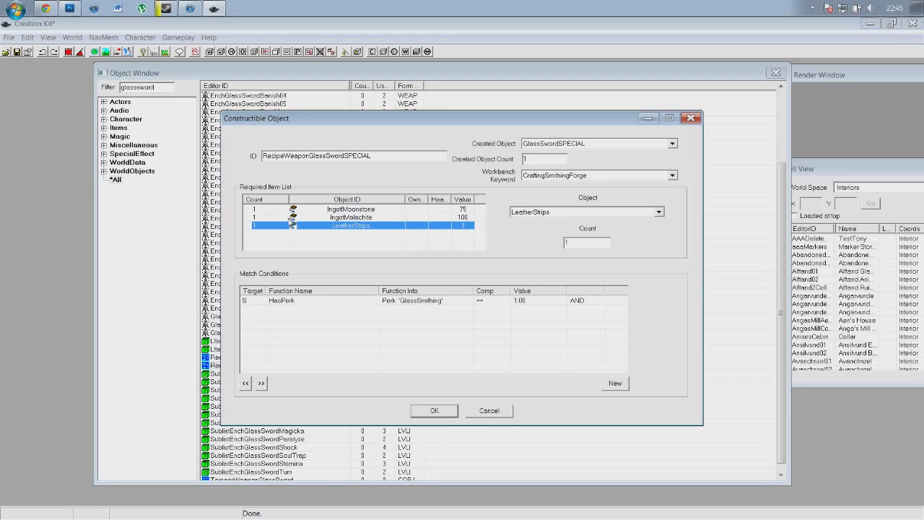
{"action": "left_click", "coordinate": [261, 210]}
{"action": "left_click", "coordinate": [256, 227]}
{"action": "left_click", "coordinate": [351, 210]}
{"action": "left_click", "coordinate": [360, 226], "text": "shift"}
{"action": "key", "text": "Delete"}
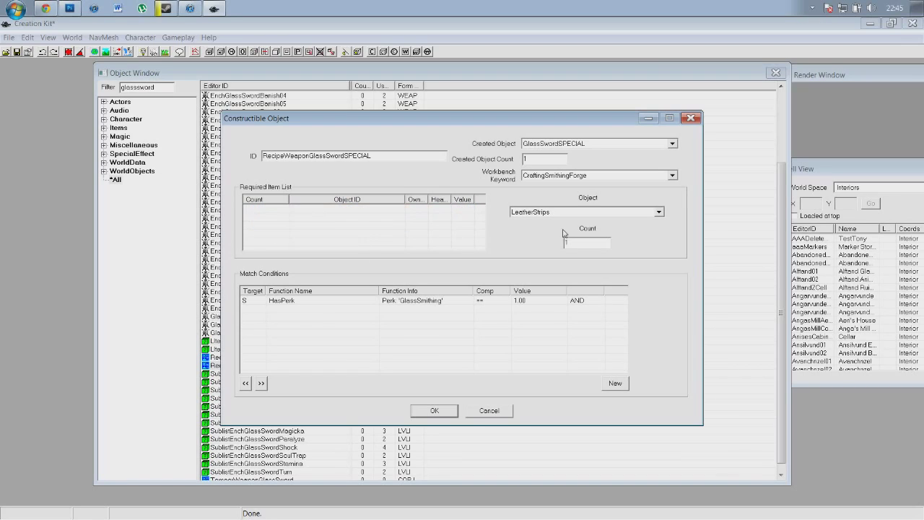
Add Nirnroot to the recipe's required items with a count of 3.
{"action": "right_click", "coordinate": [459, 216]}
{"action": "left_click", "coordinate": [482, 222]}
{"action": "left_click", "coordinate": [583, 214]}
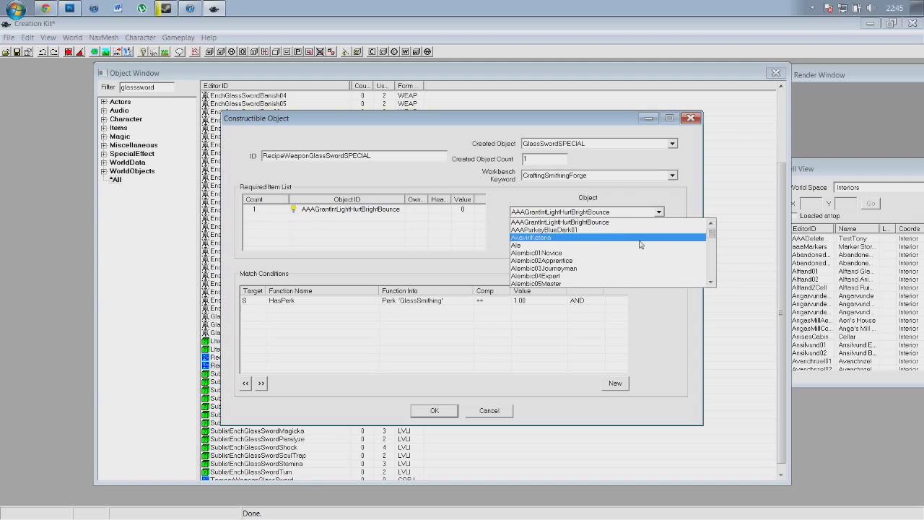
{"action": "left_click_drag", "start_coordinate": [711, 236], "coordinate": [712, 265]}
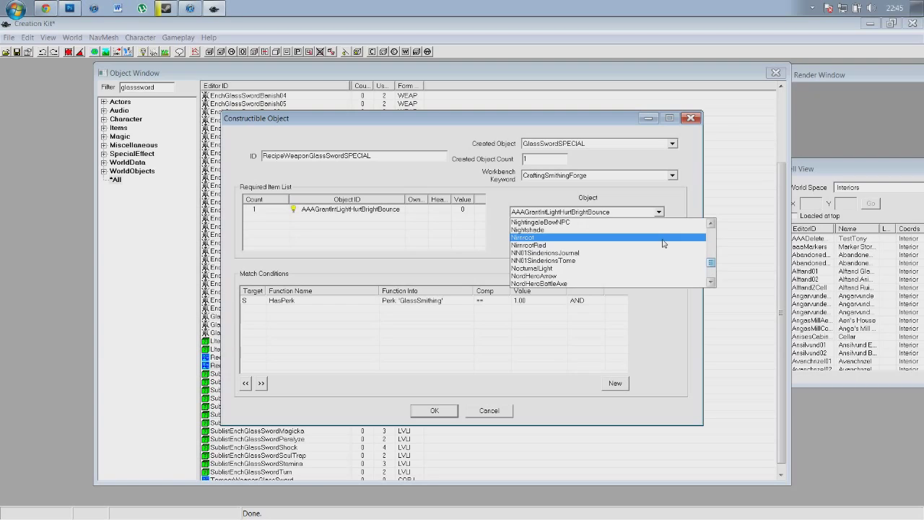
{"action": "left_click", "coordinate": [663, 238]}
{"action": "double_click", "coordinate": [585, 242]}
{"action": "type", "text": "3"}
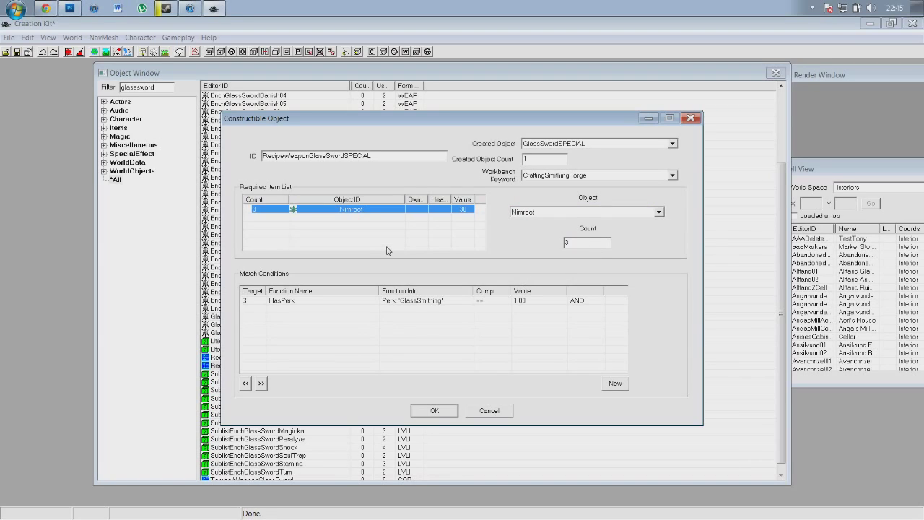
{"action": "left_click", "coordinate": [382, 226]}
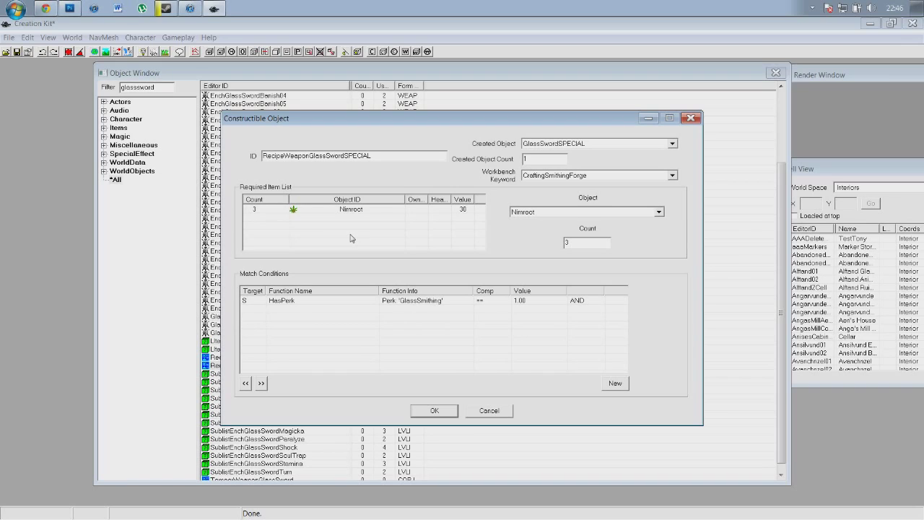
Look through the available workbench keywords for the recipe.
{"action": "left_click", "coordinate": [574, 177]}
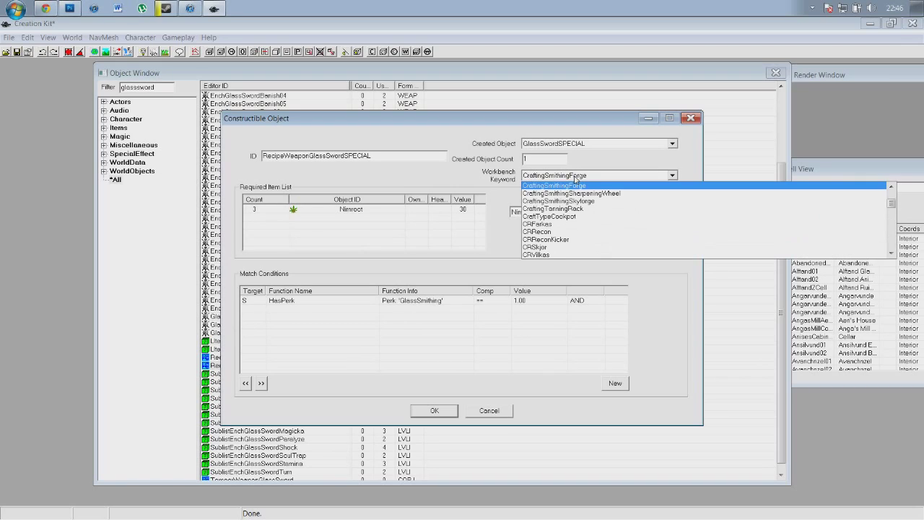
{"action": "scroll", "coordinate": [582, 221], "scroll_direction": "down", "scroll_amount": 1}
{"action": "scroll", "coordinate": [585, 226], "scroll_direction": "down", "scroll_amount": 3}
{"action": "key", "text": "Escape"}
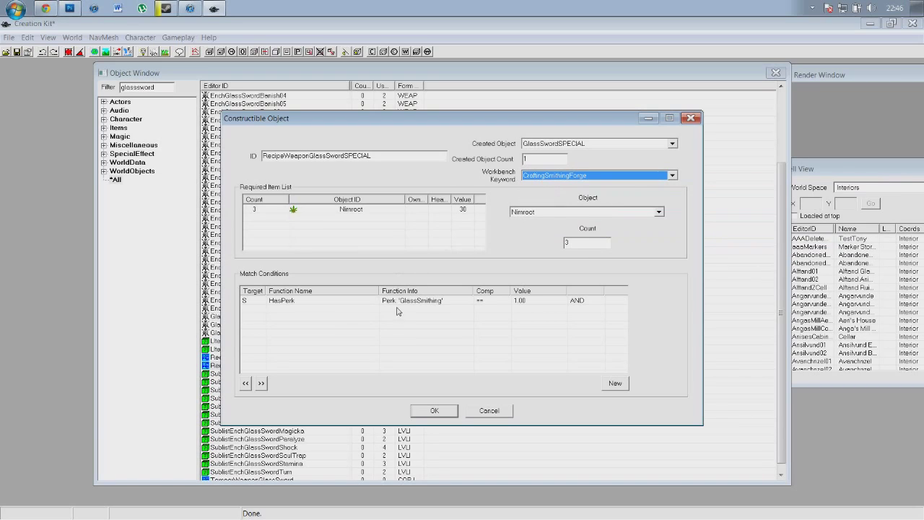
Delete the HasPerk GlassSmithing condition from the recipe's match conditions.
{"action": "left_click", "coordinate": [344, 309]}
{"action": "left_click", "coordinate": [401, 300]}
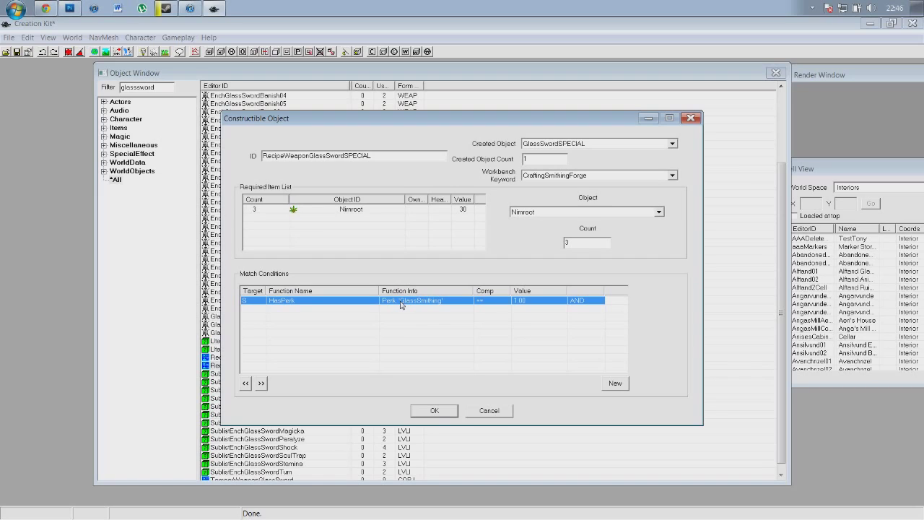
{"action": "key", "text": "Delete"}
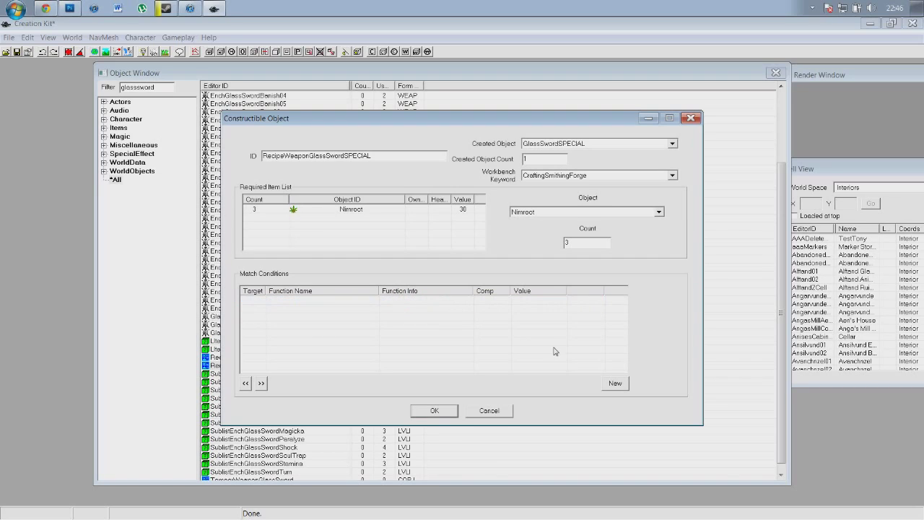
Start a new match condition for the recipe and set its condition function to HasPerk.
{"action": "left_click", "coordinate": [614, 382]}
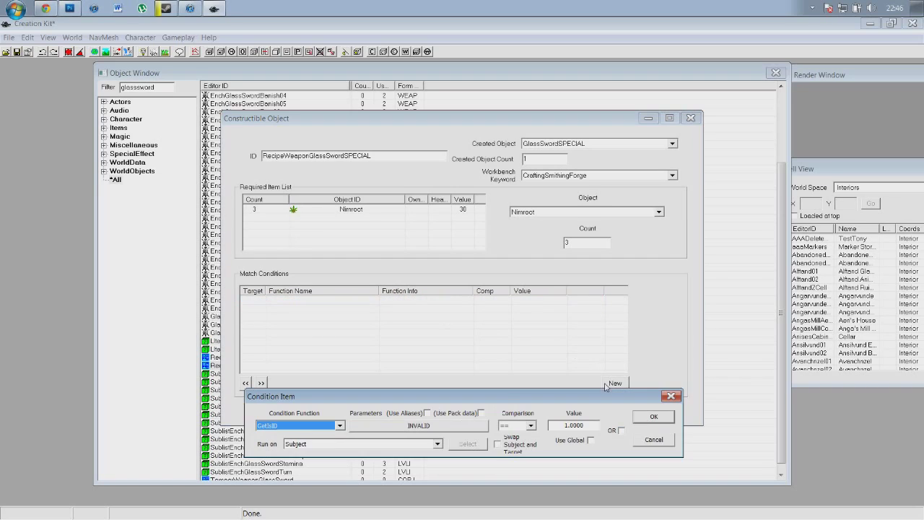
{"action": "left_click", "coordinate": [289, 426]}
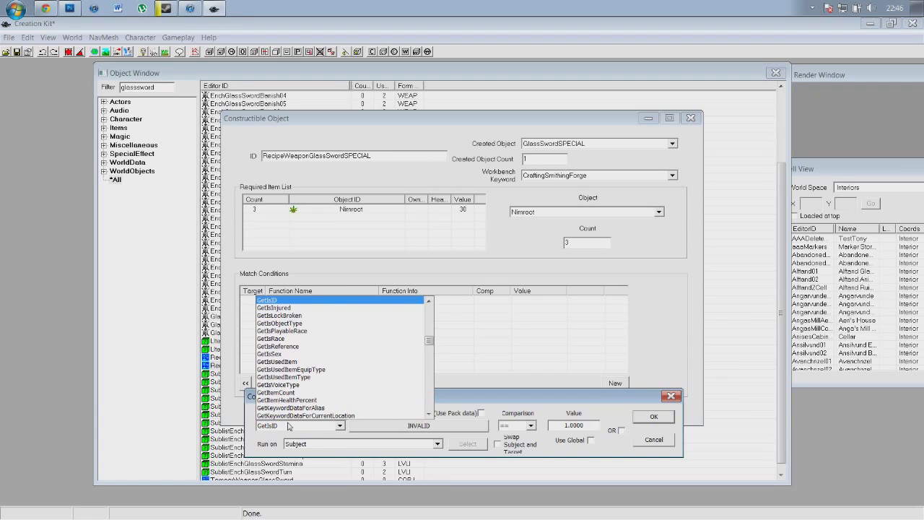
{"action": "scroll", "coordinate": [365, 337], "scroll_direction": "down", "scroll_amount": 2}
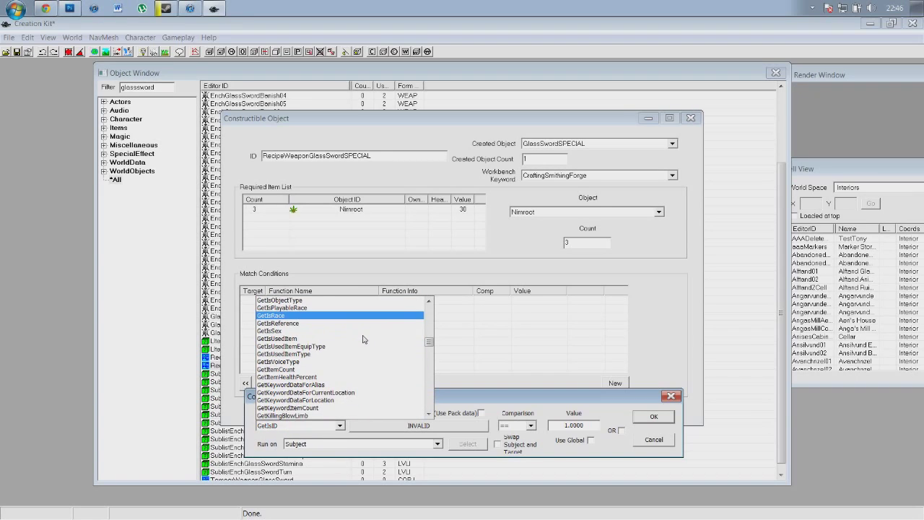
{"action": "scroll", "coordinate": [366, 337], "scroll_direction": "up", "scroll_amount": 3}
{"action": "scroll", "coordinate": [365, 337], "scroll_direction": "up", "scroll_amount": 2}
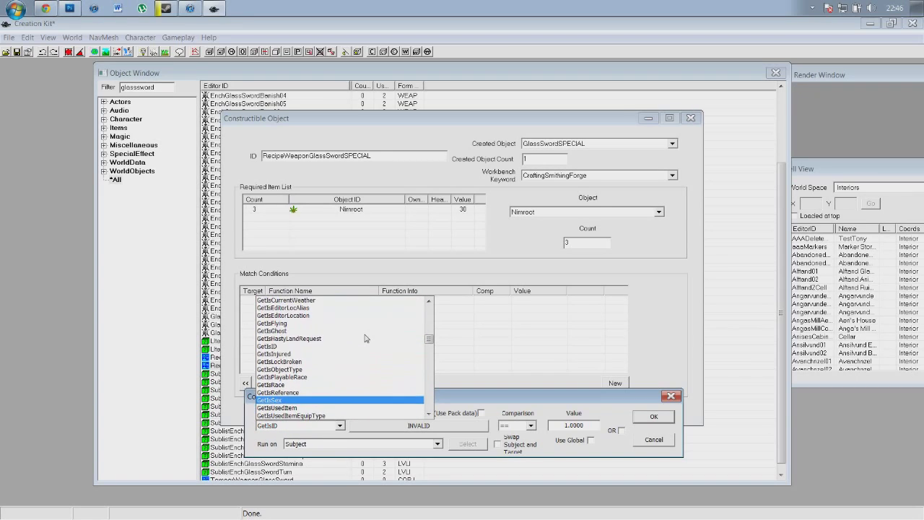
{"action": "scroll", "coordinate": [366, 337], "scroll_direction": "up", "scroll_amount": 3}
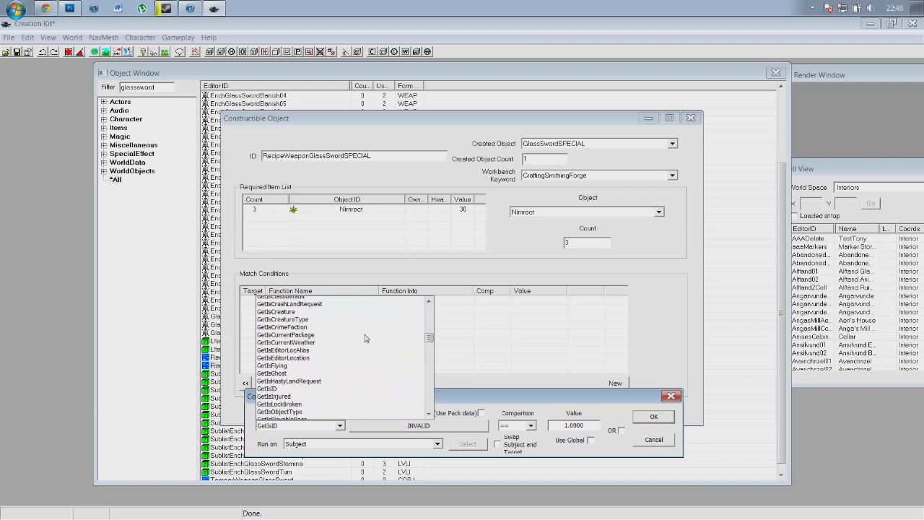
{"action": "scroll", "coordinate": [366, 338], "scroll_direction": "down", "scroll_amount": 1}
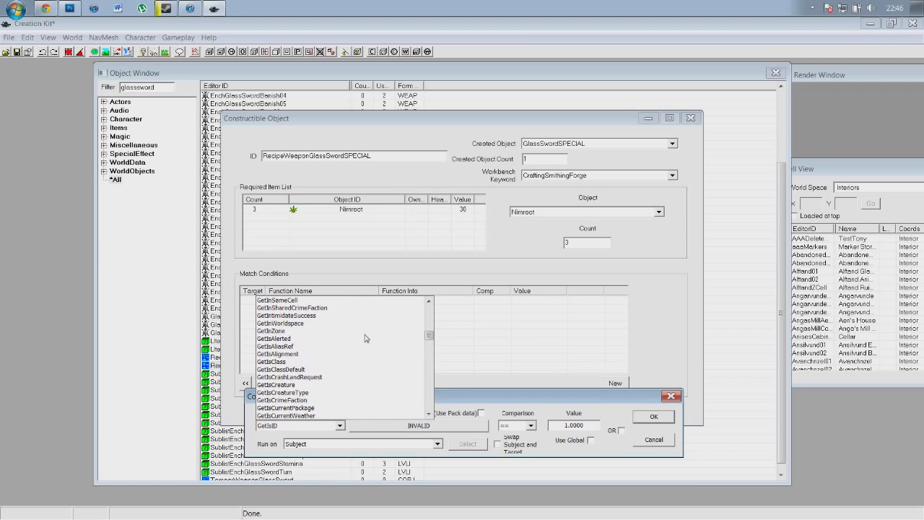
{"action": "type", "text": "has"}
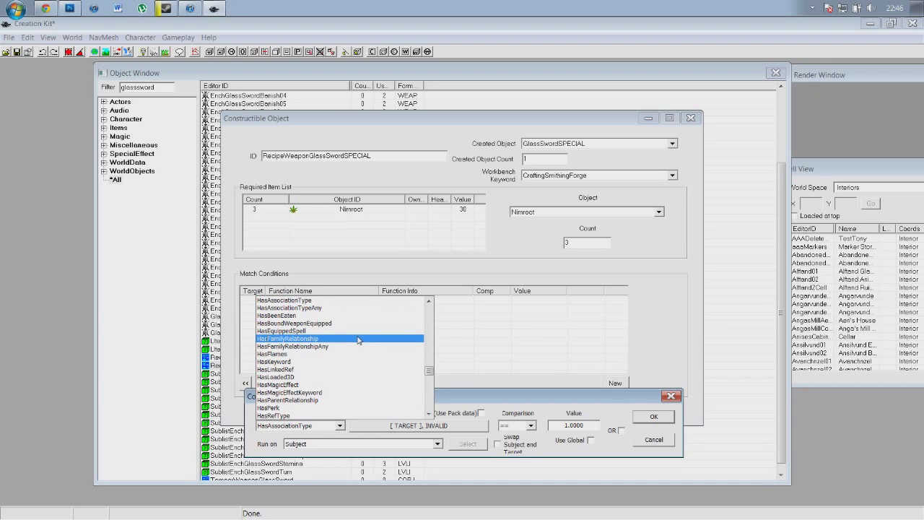
{"action": "scroll", "coordinate": [354, 340], "scroll_direction": "down", "scroll_amount": 1}
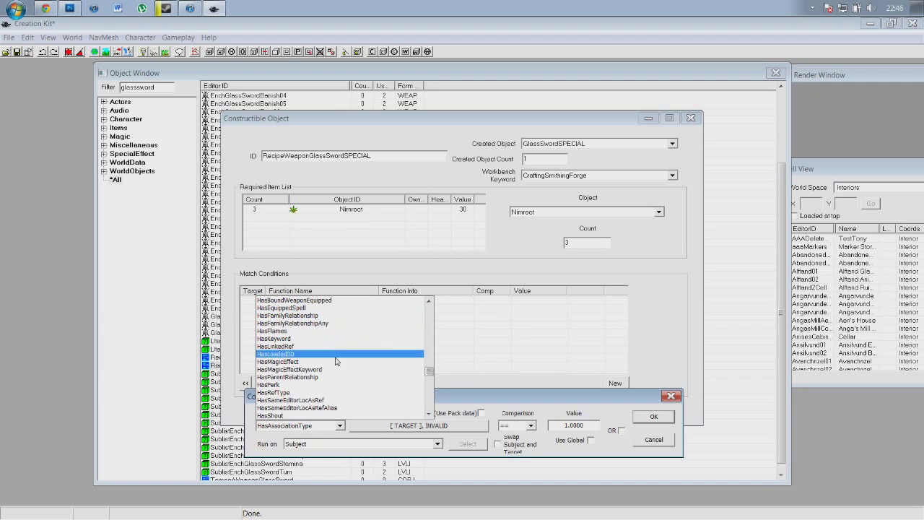
{"action": "left_click", "coordinate": [306, 385]}
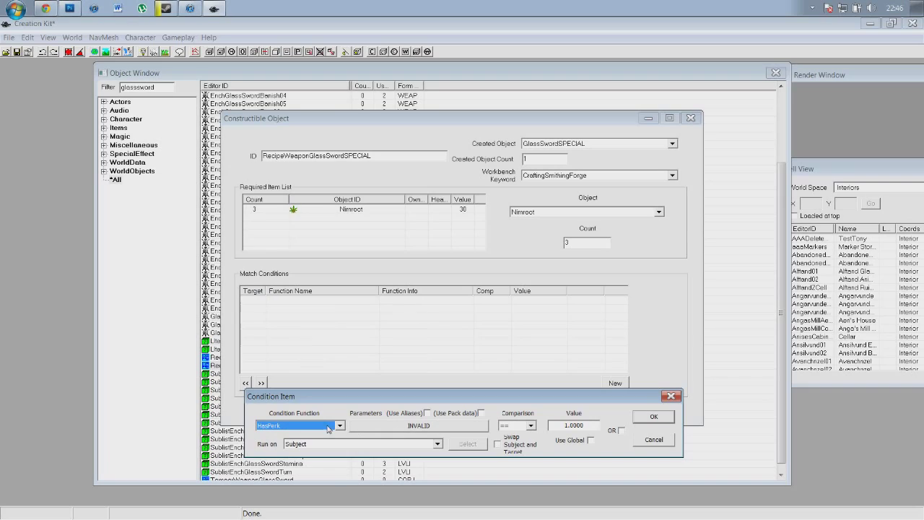
Try SilverTongue as the perk parameter of the HasPerk condition, and cancel the parameter selection.
{"action": "left_click", "coordinate": [393, 429]}
{"action": "left_click", "coordinate": [355, 374]}
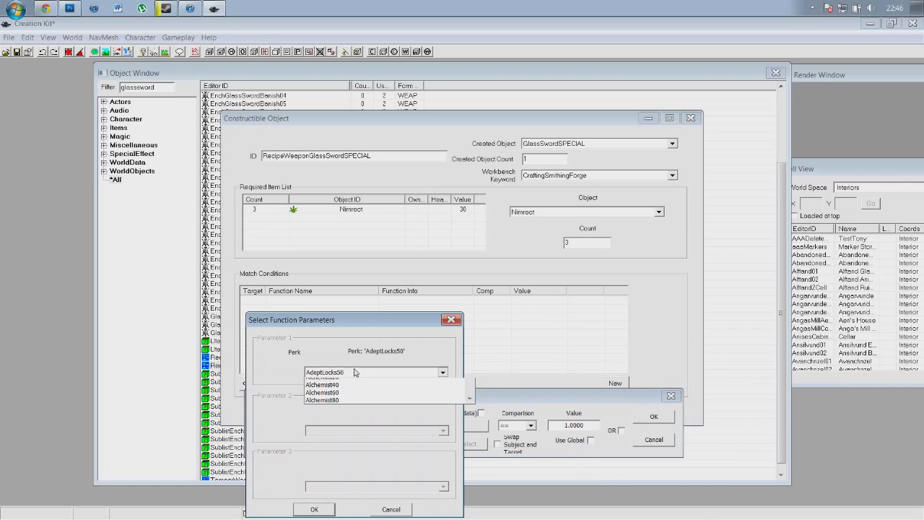
{"action": "scroll", "coordinate": [362, 420], "scroll_direction": "down", "scroll_amount": 4}
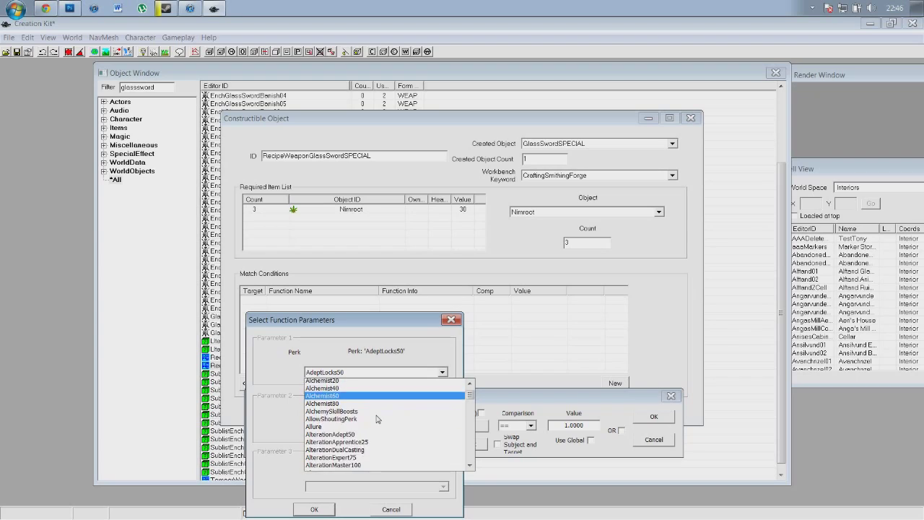
{"action": "scroll", "coordinate": [377, 421], "scroll_direction": "down", "scroll_amount": 6}
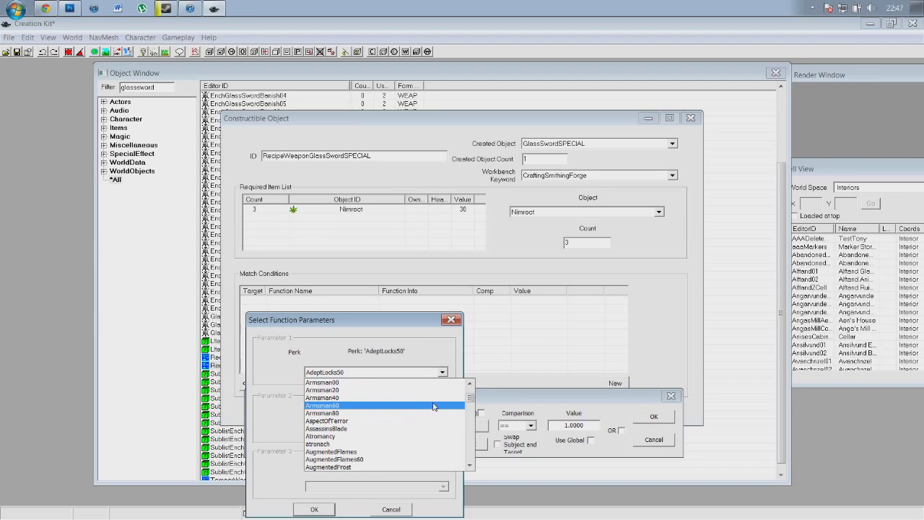
{"action": "scroll", "coordinate": [433, 408], "scroll_direction": "down", "scroll_amount": 4}
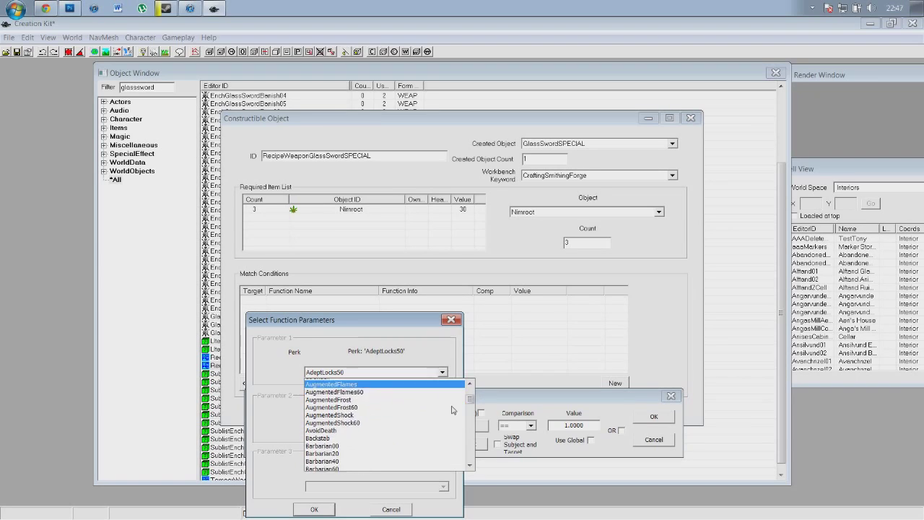
{"action": "scroll", "coordinate": [430, 409], "scroll_direction": "down", "scroll_amount": 5}
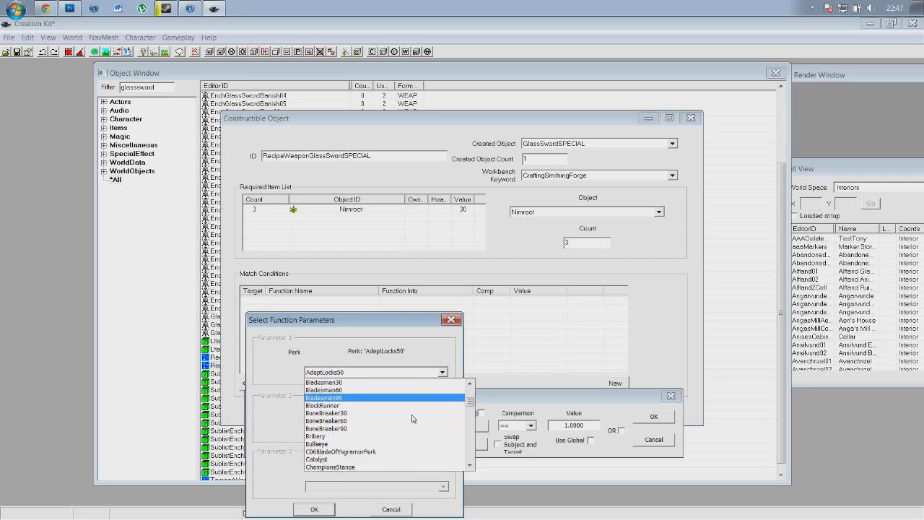
{"action": "scroll", "coordinate": [412, 419], "scroll_direction": "down", "scroll_amount": 3}
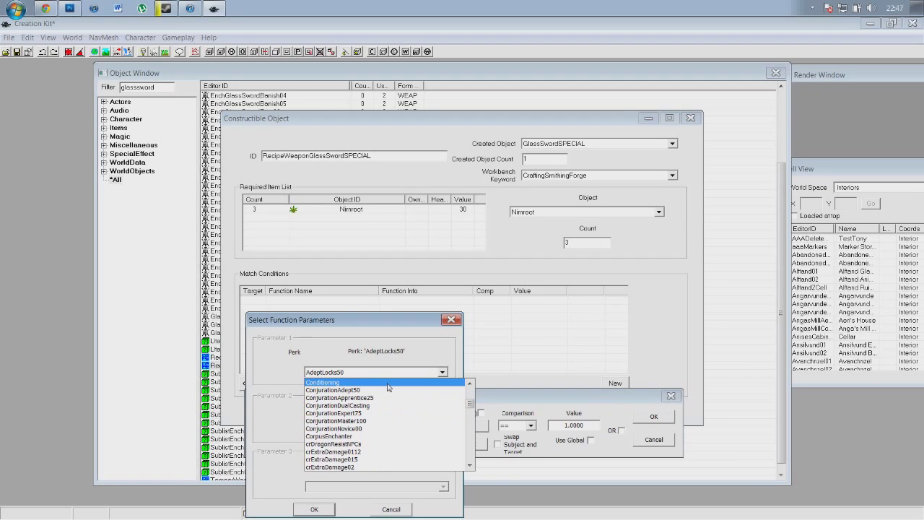
{"action": "left_click_drag", "start_coordinate": [471, 404], "coordinate": [472, 451]}
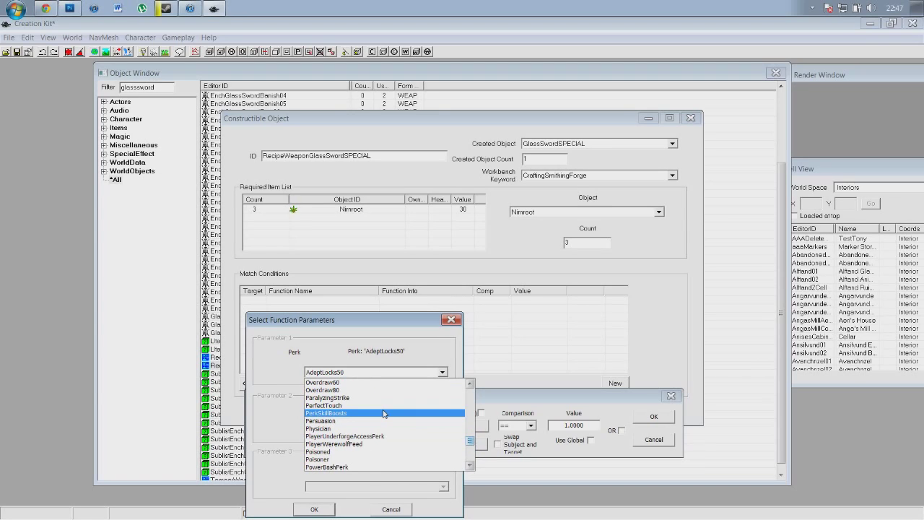
{"action": "scroll", "coordinate": [386, 414], "scroll_direction": "up", "scroll_amount": 2}
{"action": "scroll", "coordinate": [386, 415], "scroll_direction": "down", "scroll_amount": 2}
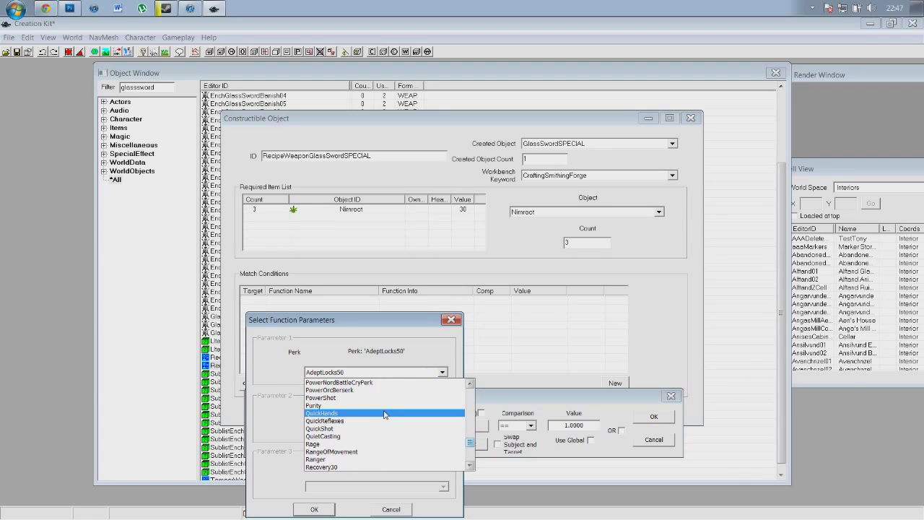
{"action": "scroll", "coordinate": [383, 416], "scroll_direction": "down", "scroll_amount": 4}
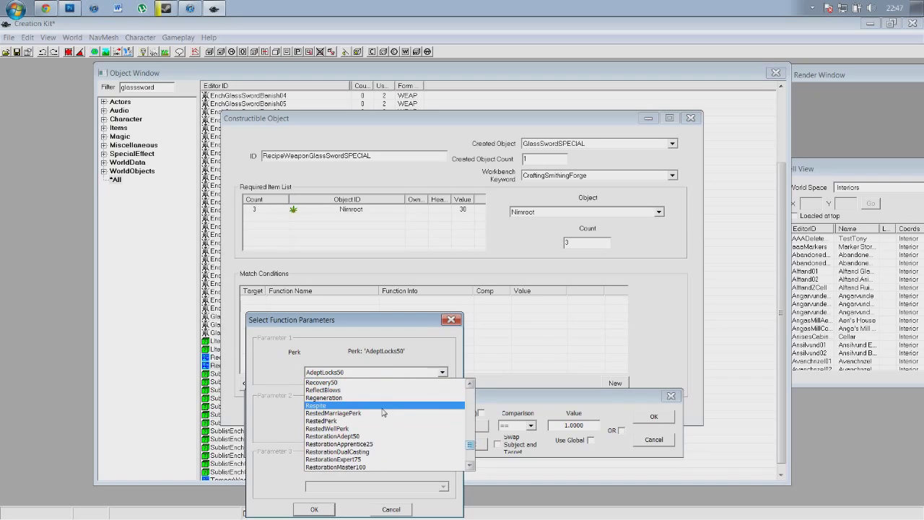
{"action": "scroll", "coordinate": [383, 414], "scroll_direction": "down", "scroll_amount": 6}
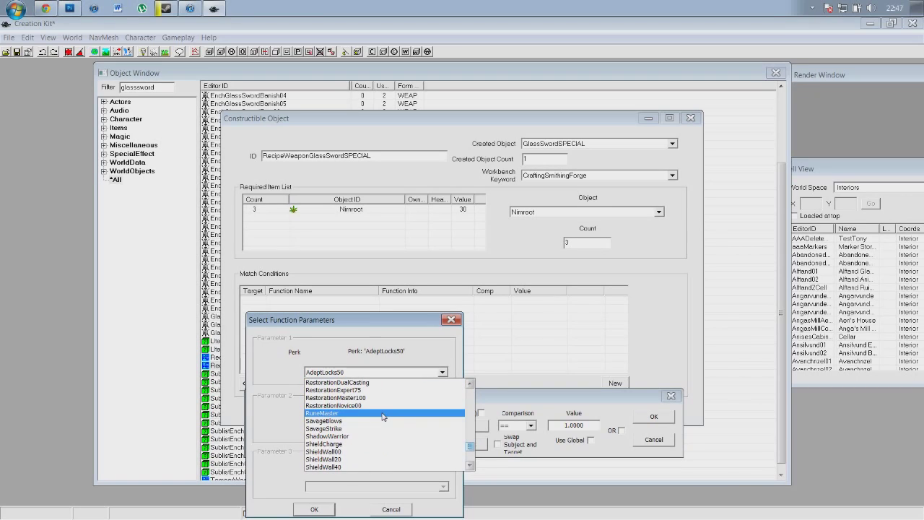
{"action": "scroll", "coordinate": [383, 417], "scroll_direction": "down", "scroll_amount": 2}
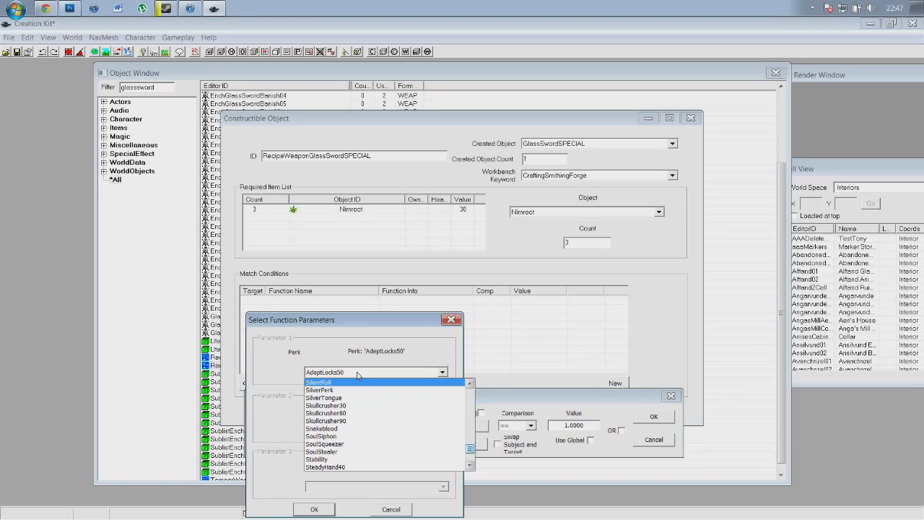
{"action": "left_click", "coordinate": [359, 398]}
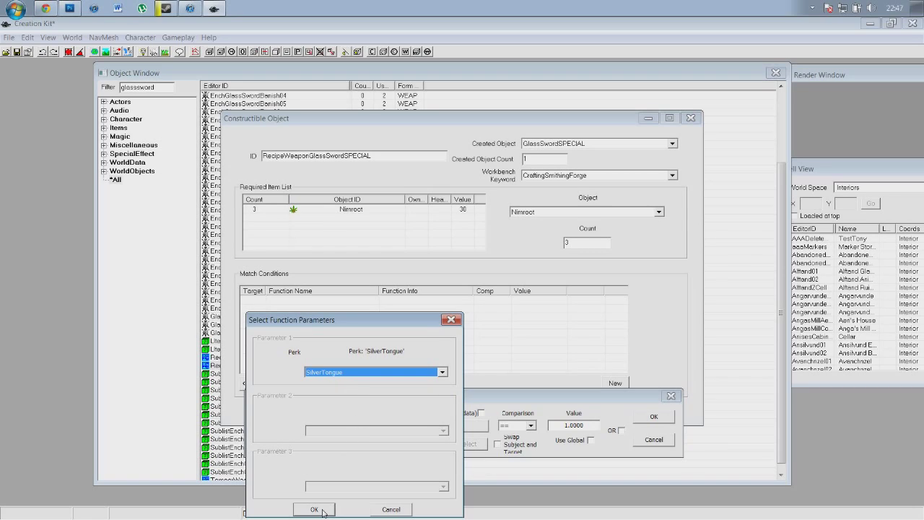
{"action": "left_click", "coordinate": [401, 513]}
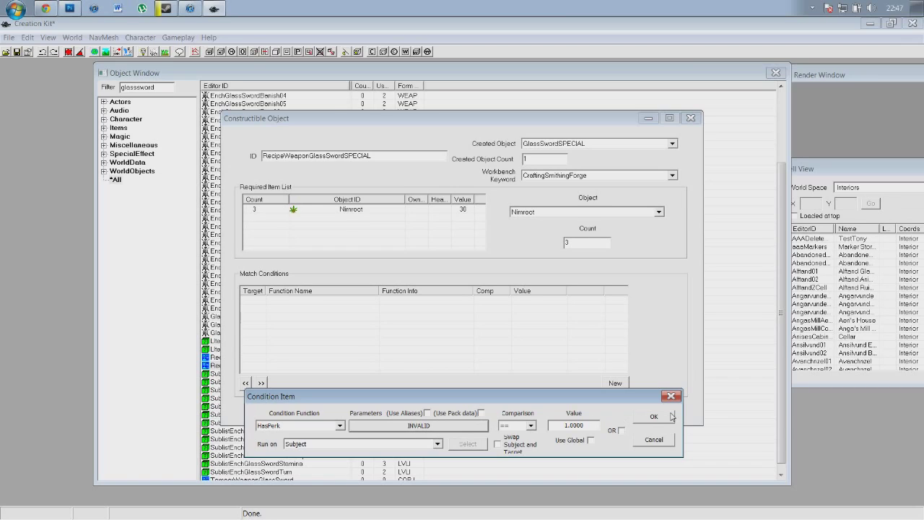
Cancel the unfinished HasPerk condition and save the recipe RecipeWeaponGlassSwordSPECIAL as a new form.
{"action": "left_click", "coordinate": [656, 442]}
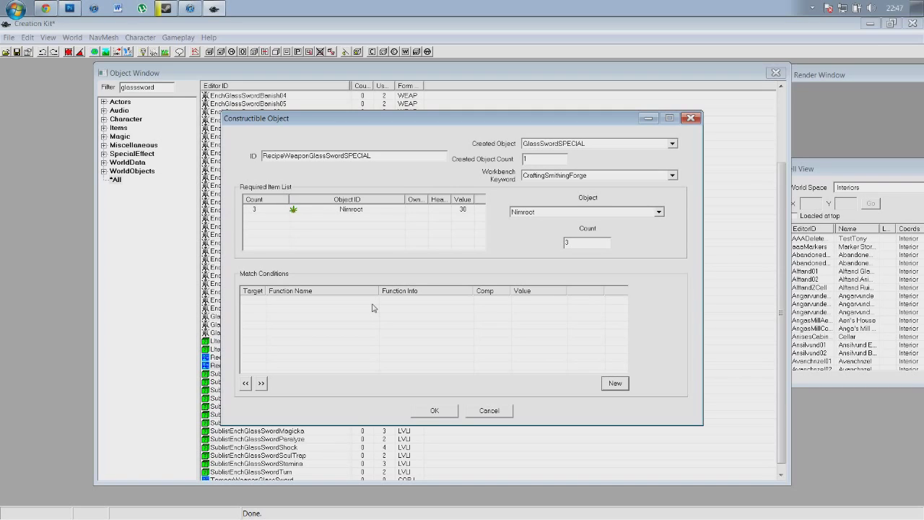
{"action": "left_click", "coordinate": [437, 415]}
{"action": "left_click", "coordinate": [503, 331]}
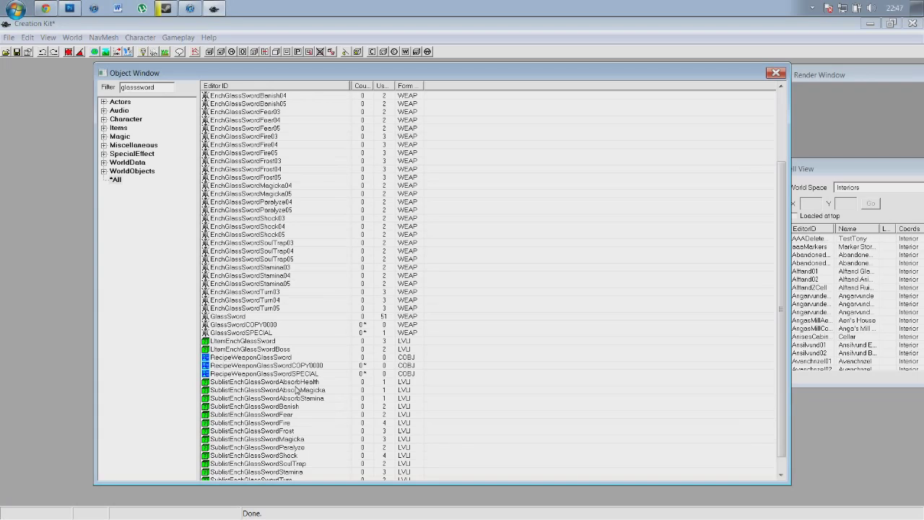
{"action": "left_click", "coordinate": [289, 374]}
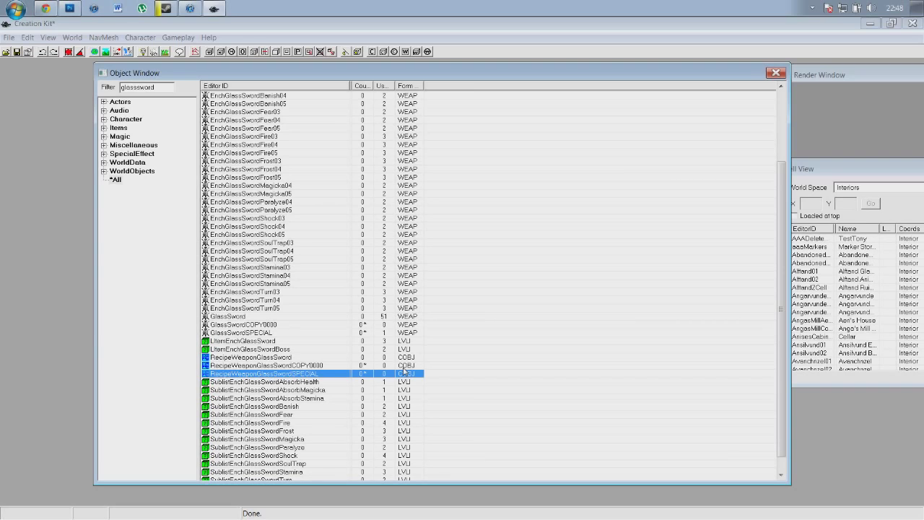
Duplicate the TemperWeaponGlassSword recipe.
{"action": "scroll", "coordinate": [404, 371], "scroll_direction": "down", "scroll_amount": 1}
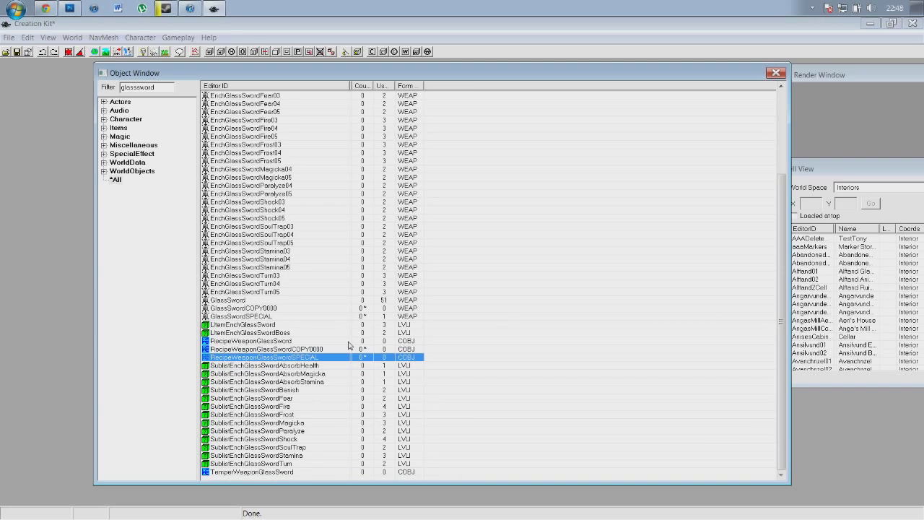
{"action": "left_click", "coordinate": [286, 476]}
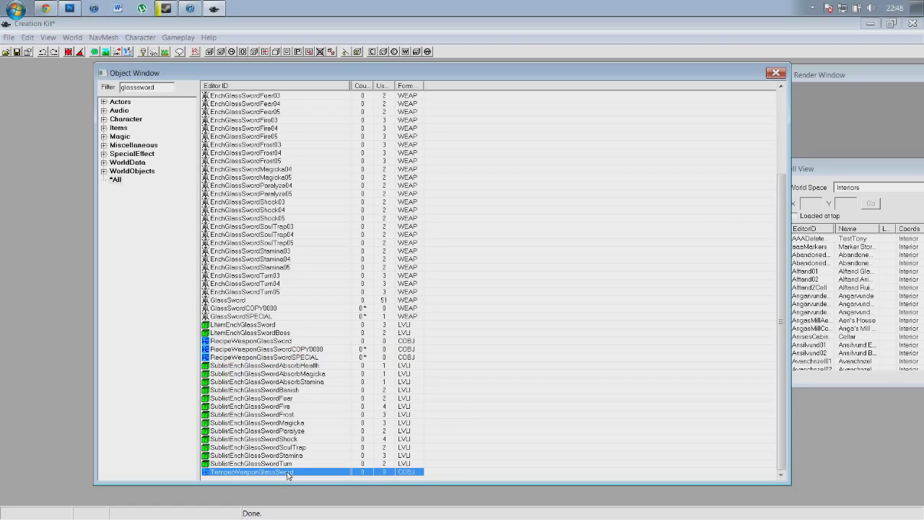
{"action": "right_click", "coordinate": [288, 475]}
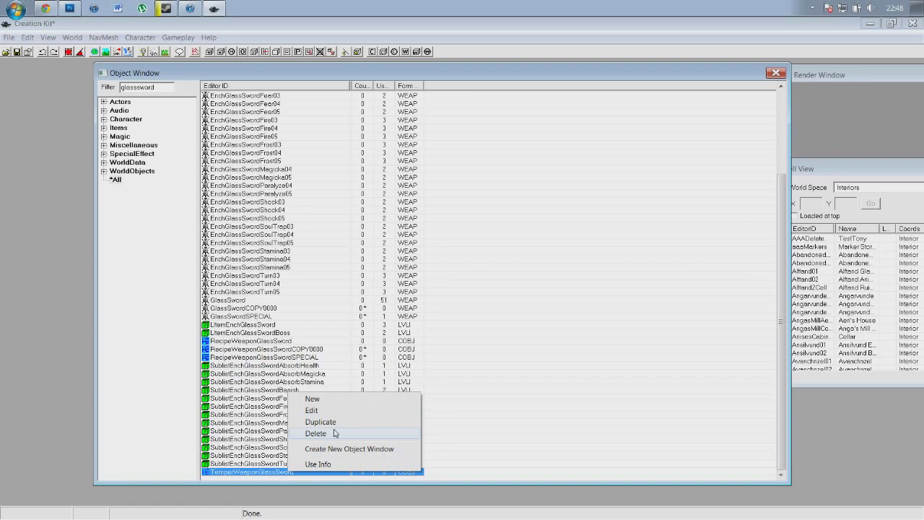
{"action": "left_click", "coordinate": [132, 241]}
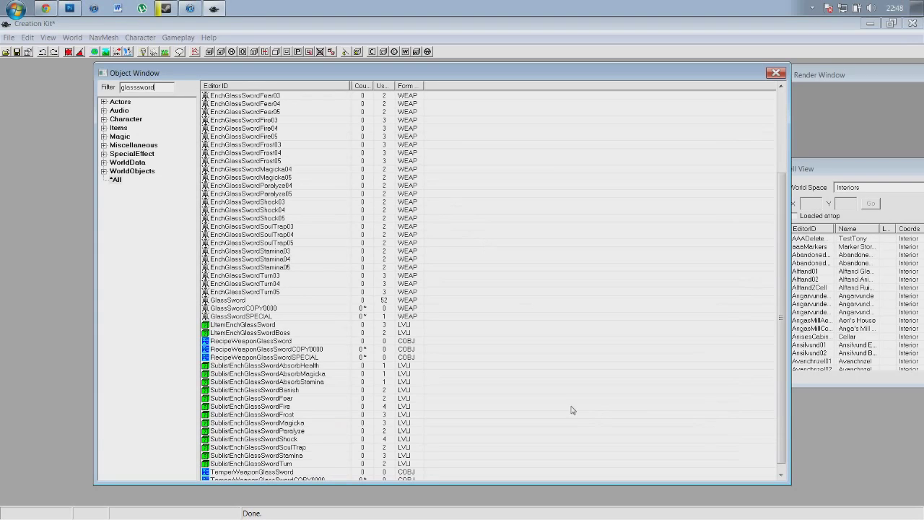
Open the duplicated tempering recipe for editing and set its created object to GlassSwordSPECIAL.
{"action": "left_click", "coordinate": [325, 474]}
{"action": "right_click", "coordinate": [325, 474]}
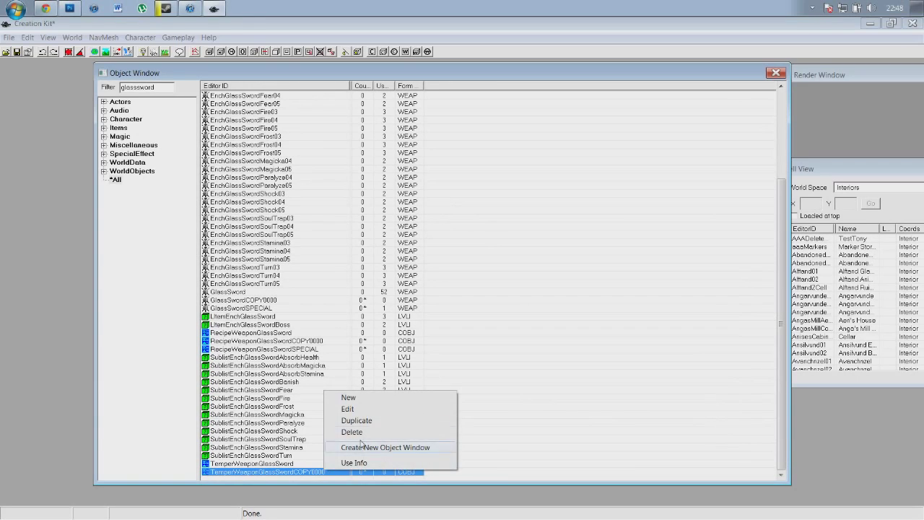
{"action": "left_click", "coordinate": [366, 413]}
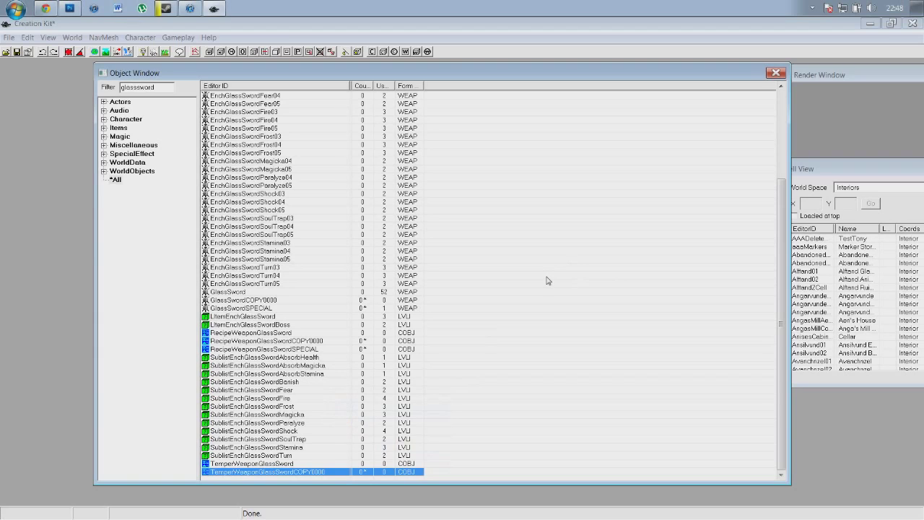
{"action": "key", "text": "Return"}
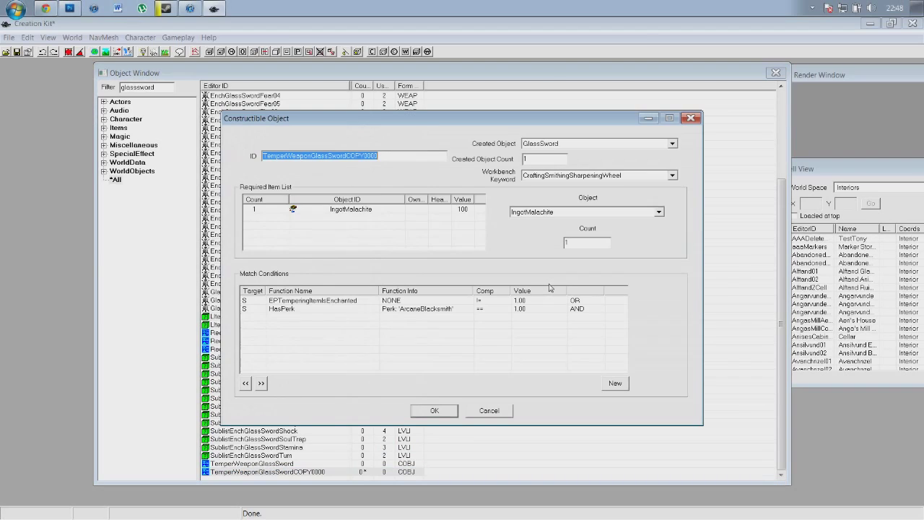
{"action": "left_click", "coordinate": [562, 144]}
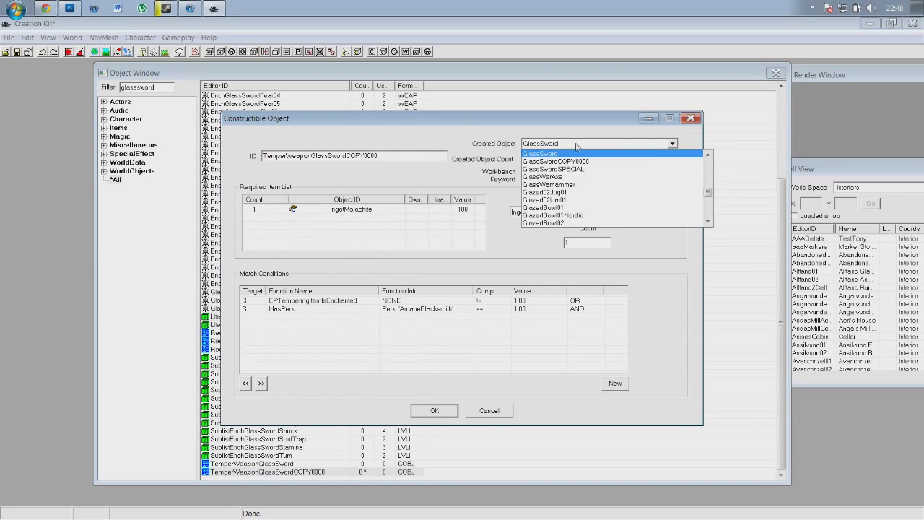
{"action": "left_click", "coordinate": [590, 170]}
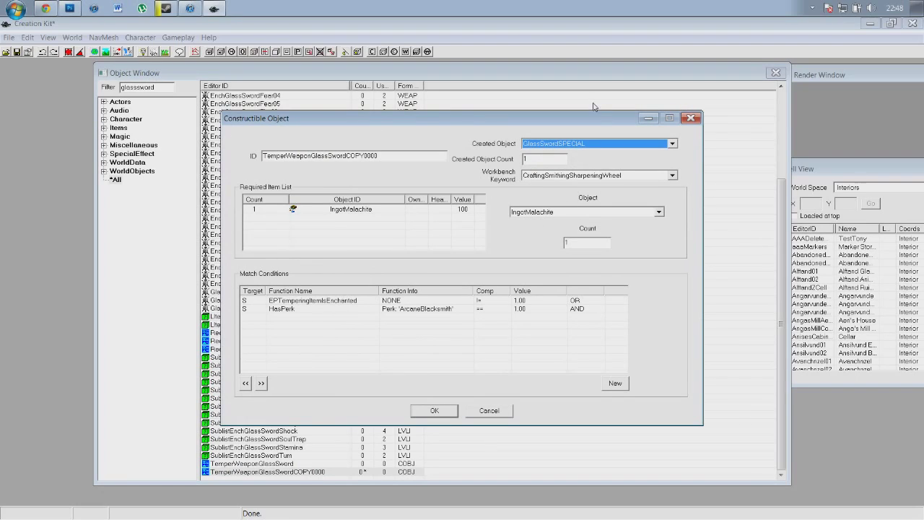
{"action": "left_click", "coordinate": [594, 176]}
{"action": "left_click", "coordinate": [594, 176]}
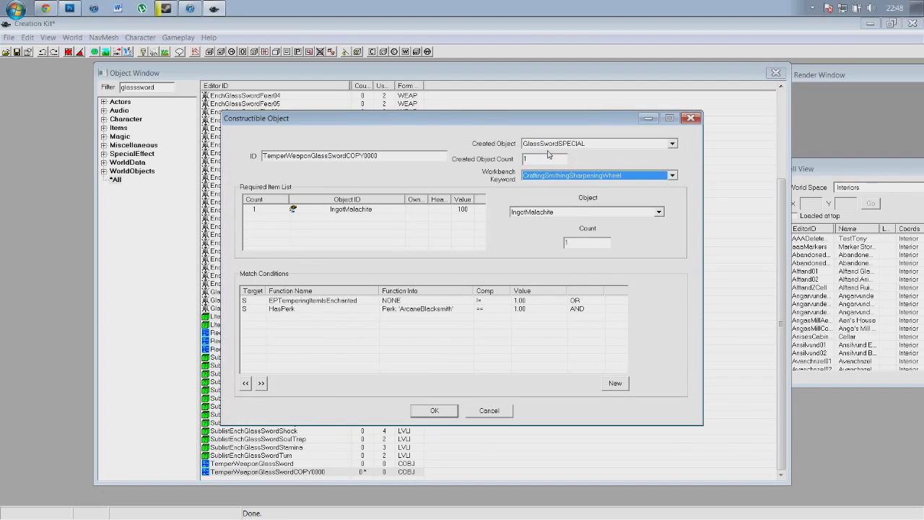
Change the tempering recipe's ID to TemperWeaponGlassSwordSPECIAL.
{"action": "left_click_drag", "start_coordinate": [348, 155], "coordinate": [401, 155]}
{"action": "key", "text": "Delete"}
{"action": "type", "text": "SPECIAL"}
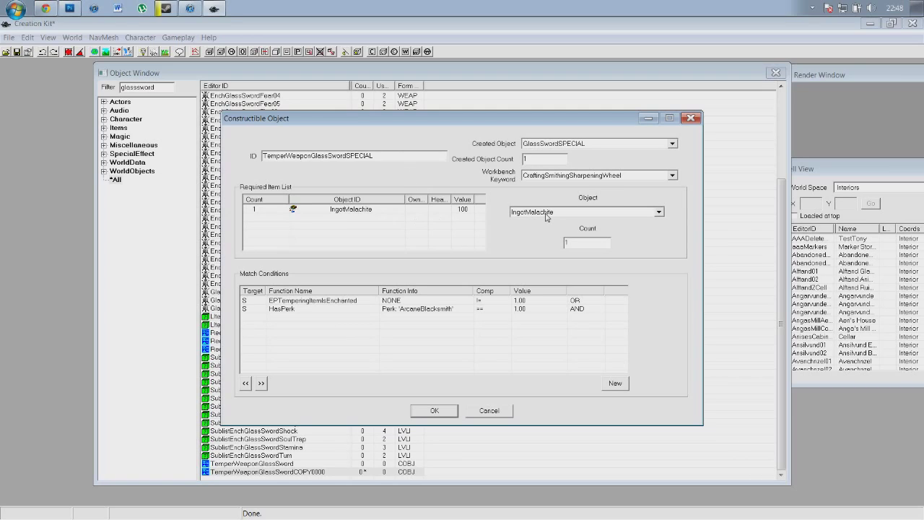
Delete the EPTemperingItemIsEnchanted match condition from the tempering recipe and save the recipe as a new form.
{"action": "left_click", "coordinate": [429, 311]}
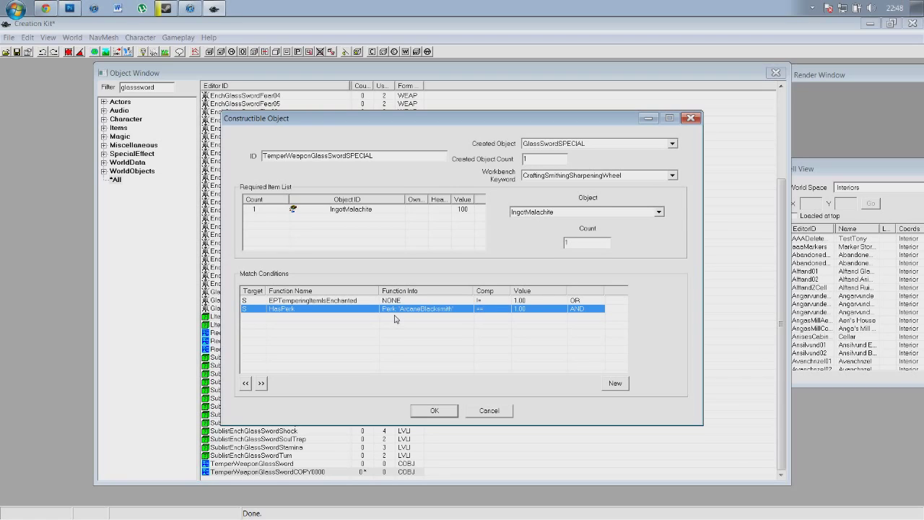
{"action": "left_click", "coordinate": [290, 302]}
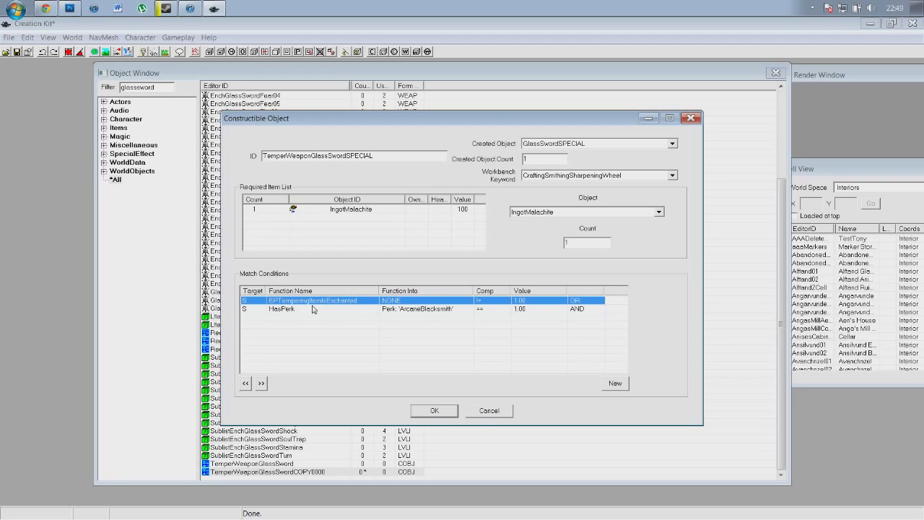
{"action": "right_click", "coordinate": [401, 302]}
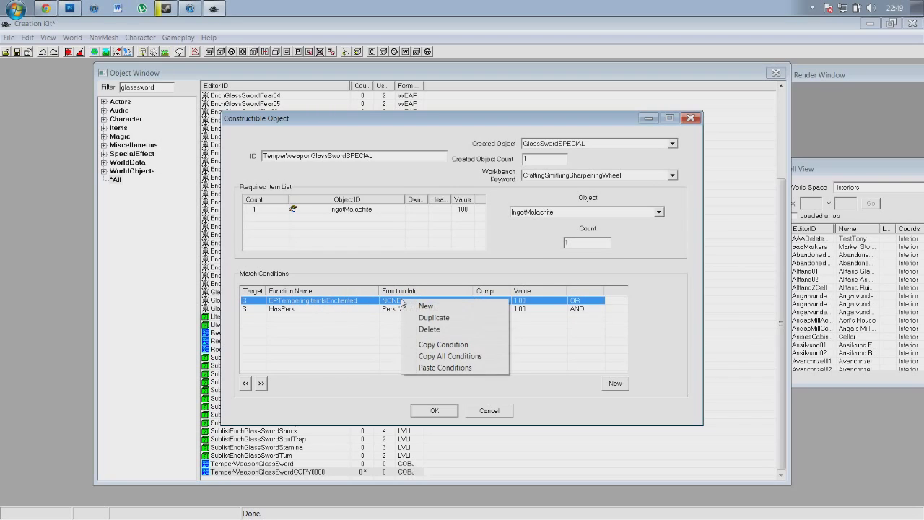
{"action": "left_click", "coordinate": [432, 331]}
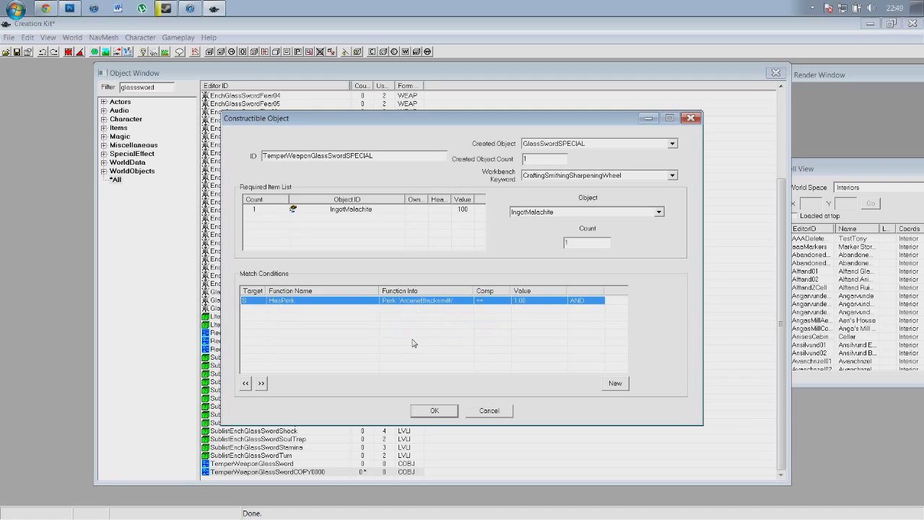
{"action": "left_click", "coordinate": [414, 343]}
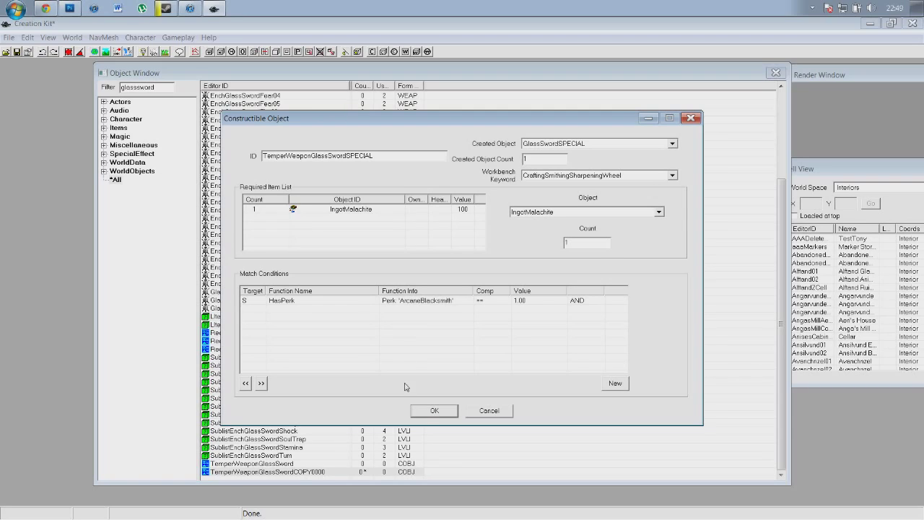
{"action": "left_click", "coordinate": [432, 413]}
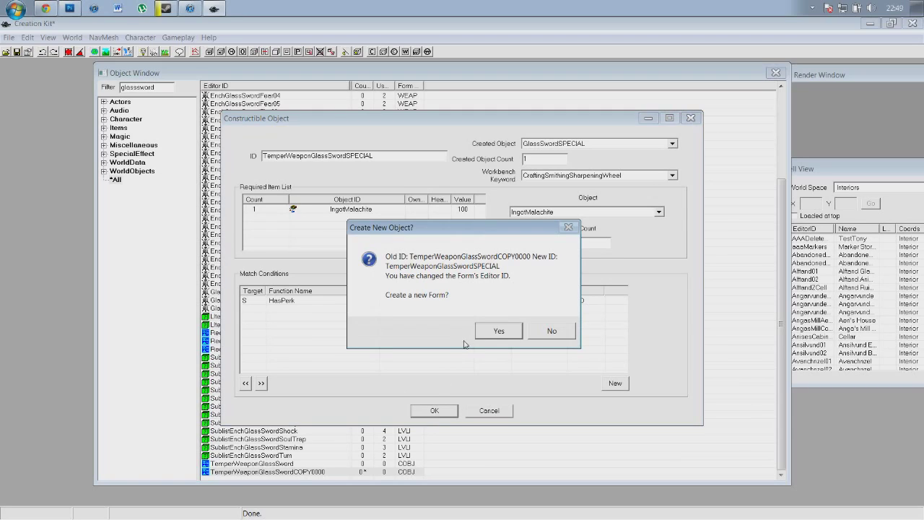
{"action": "left_click", "coordinate": [489, 326]}
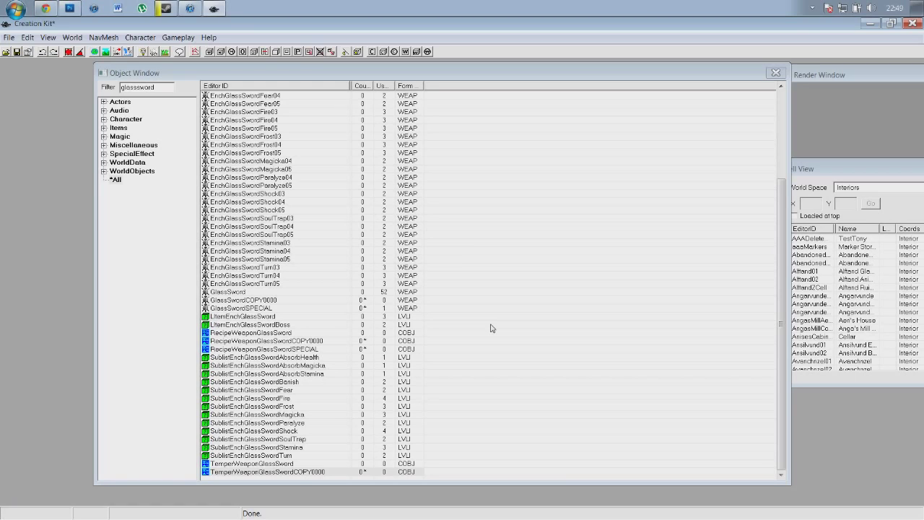
Save the plugin in the Skyrim Data folder as ScratchMap.
{"action": "left_click", "coordinate": [9, 37]}
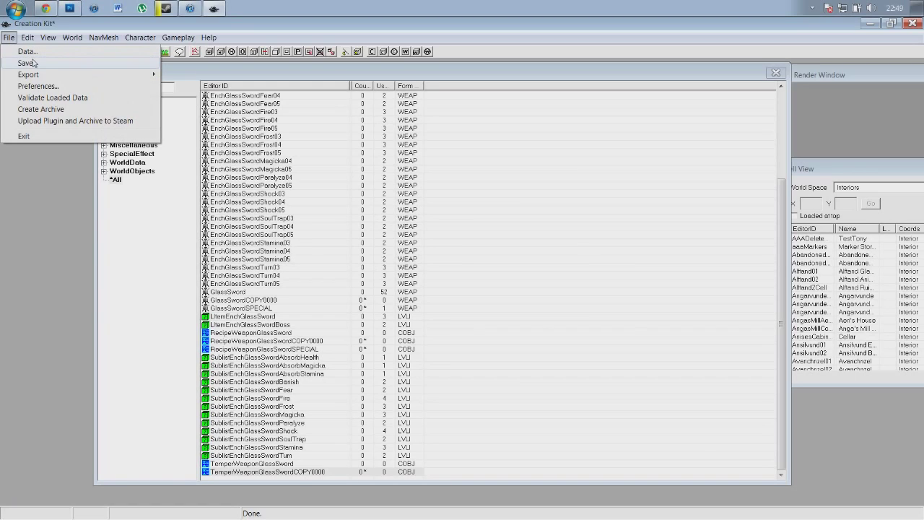
{"action": "left_click", "coordinate": [34, 64]}
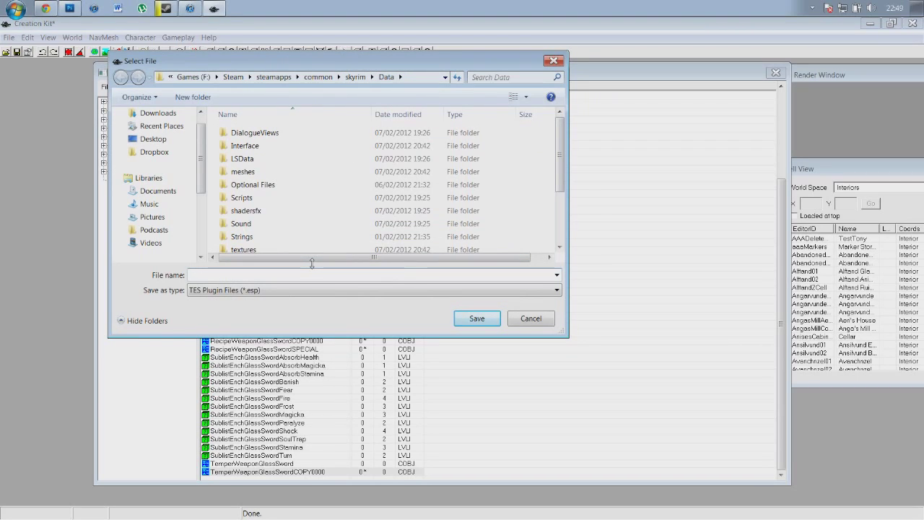
{"action": "type", "text": "ScratchMap"}
{"action": "key", "text": "Return"}
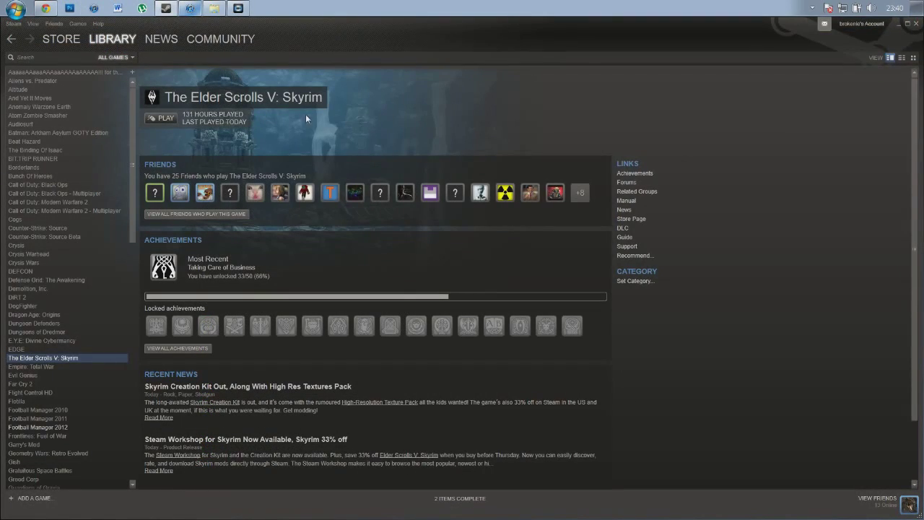
Launch Skyrim from the Steam library with ScratchMap.esp enabled in the data files.
{"action": "left_click", "coordinate": [160, 117]}
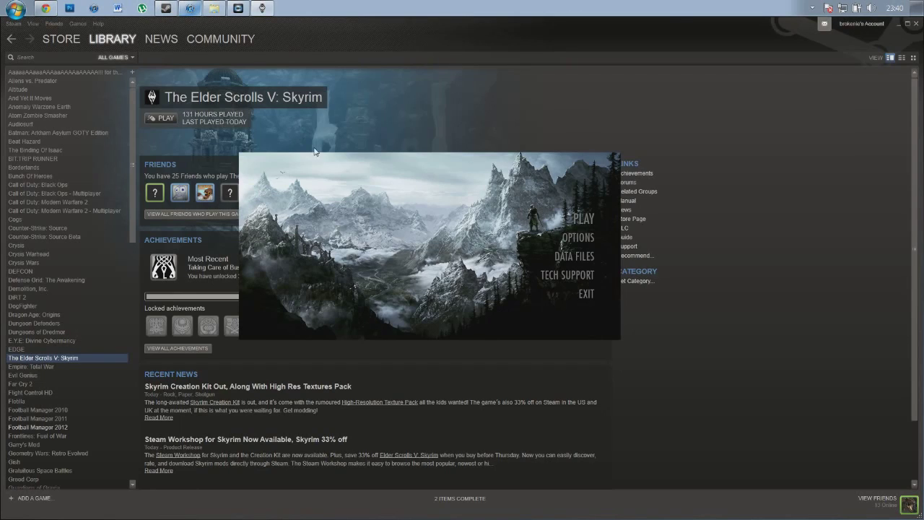
{"action": "left_click", "coordinate": [575, 257]}
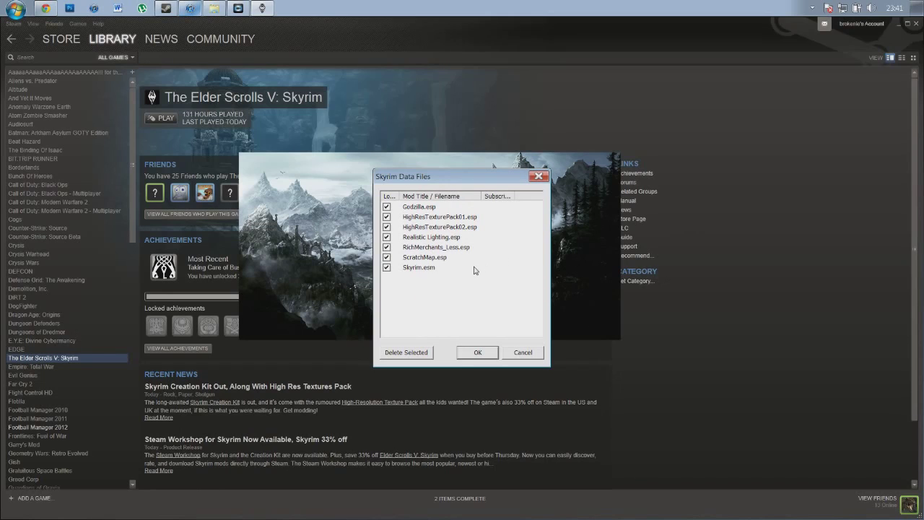
{"action": "left_click", "coordinate": [426, 258]}
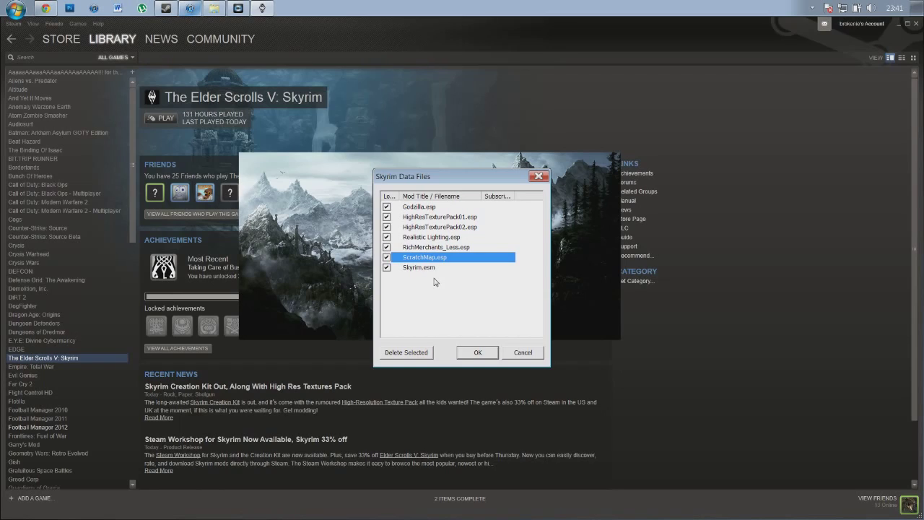
{"action": "left_click", "coordinate": [478, 356]}
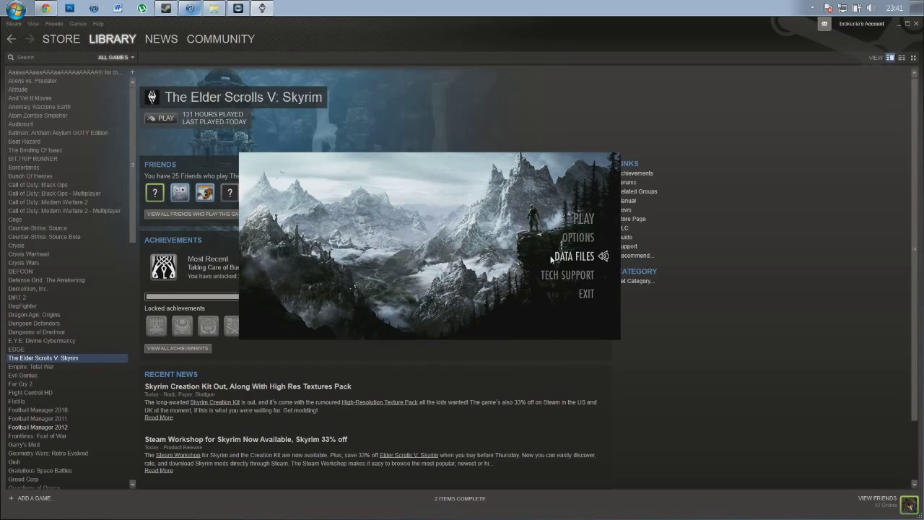
{"action": "left_click", "coordinate": [576, 220]}
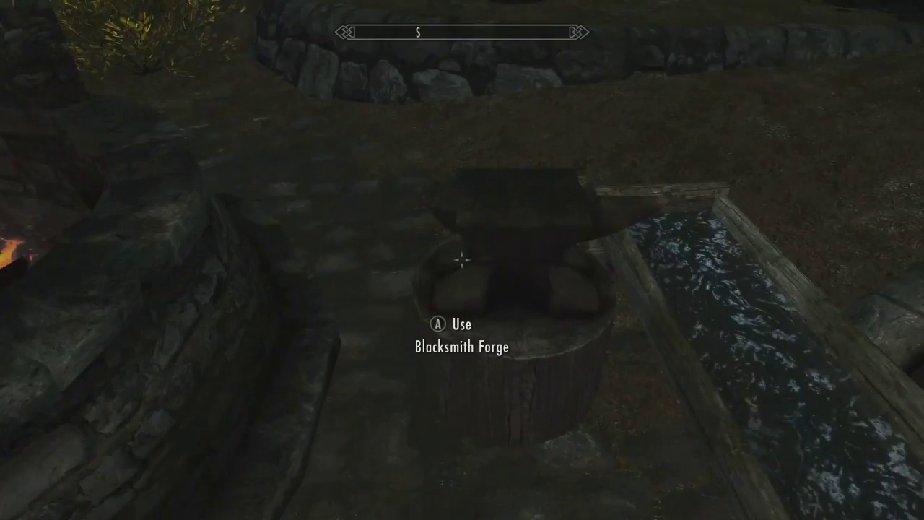
Craft the Scratch Map glass sword from 3 Nirnroot at the Blacksmith Forge, and leave the forge.
{"action": "key", "text": "e"}
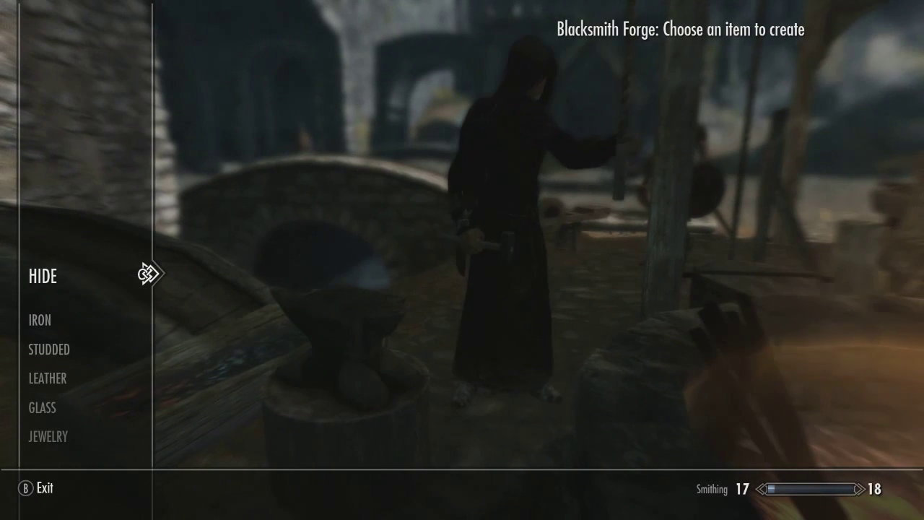
{"action": "key", "text": "Down"}
{"action": "key", "text": "Down"}
{"action": "key", "text": "Down"}
{"action": "key", "text": "Down"}
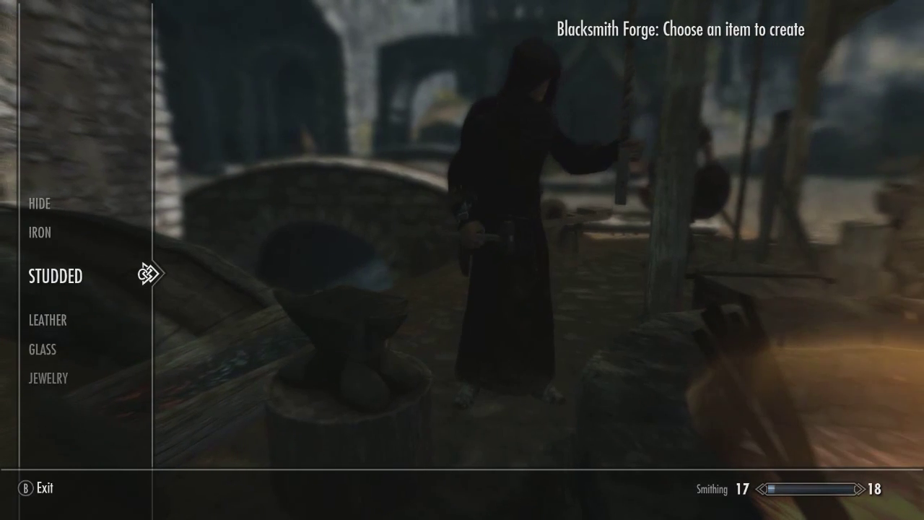
{"action": "key", "text": "Right"}
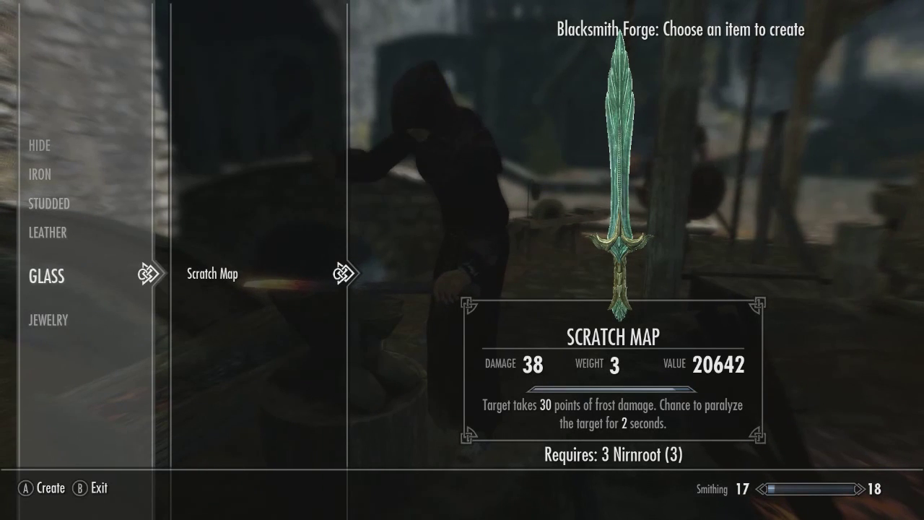
{"action": "key", "text": "Return"}
{"action": "key", "text": "Return"}
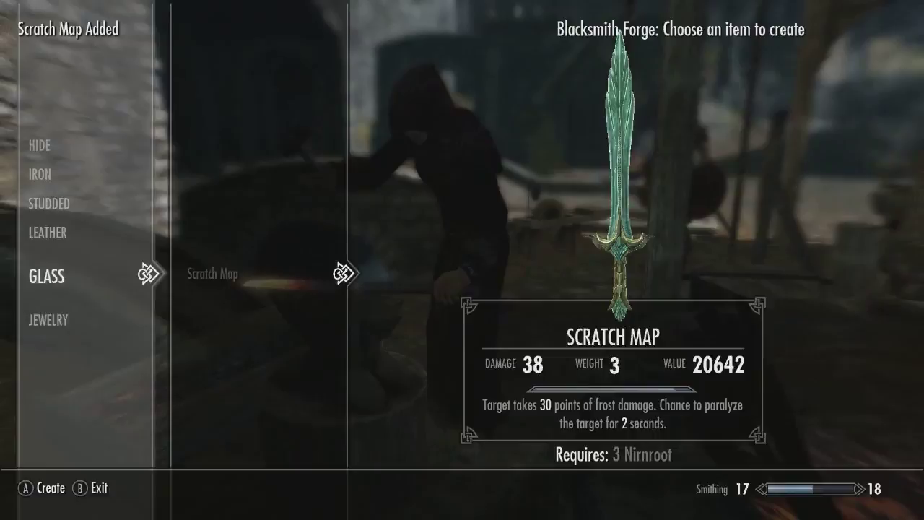
{"action": "key", "text": "Tab"}
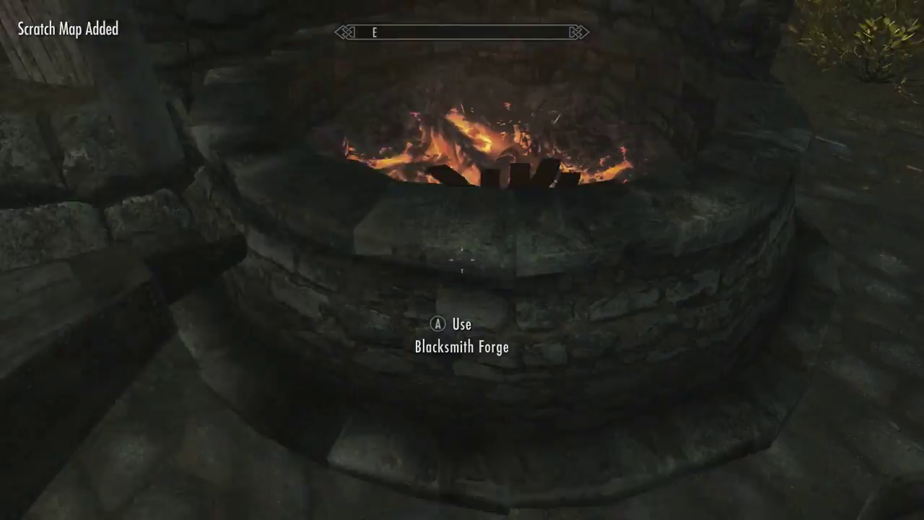
Preview the improvement of the Scratch Map sword in weapon smithing, and exit without crafting it.
{"action": "key", "text": "e"}
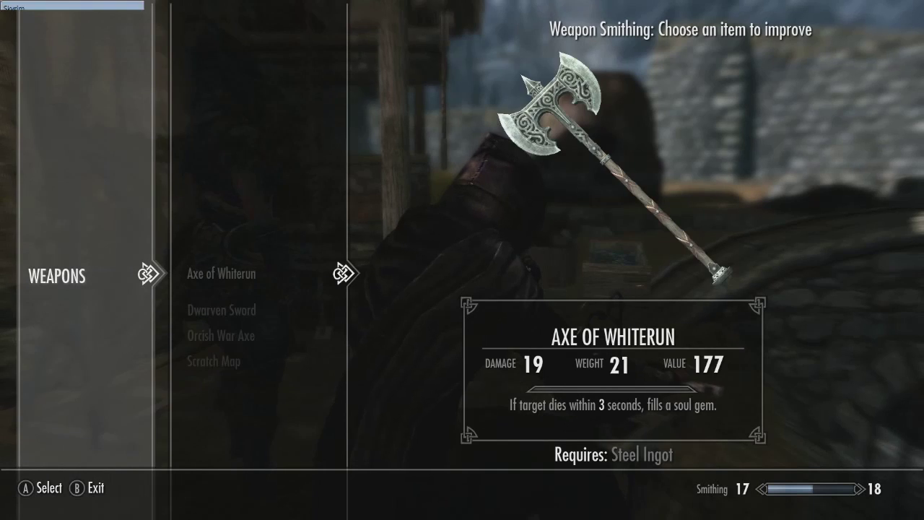
{"action": "key", "text": "Down"}
{"action": "key", "text": "Down"}
{"action": "key", "text": "Down"}
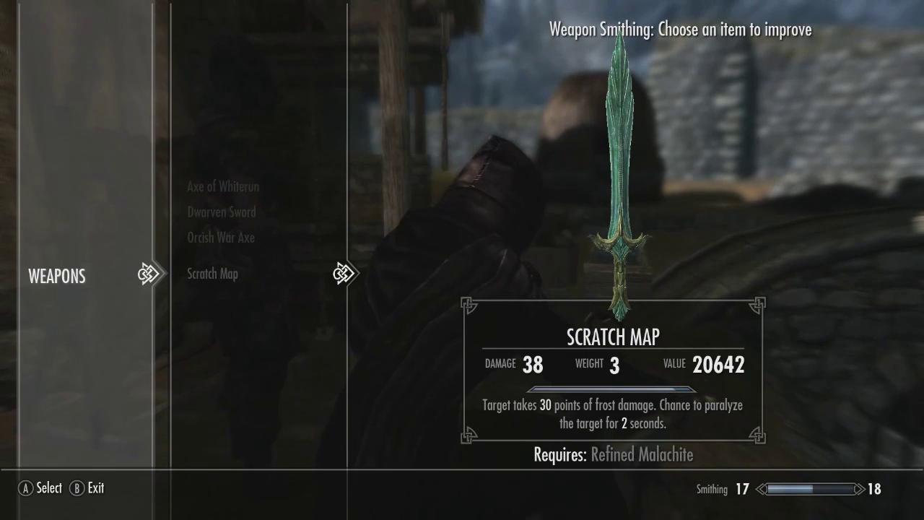
{"action": "key", "text": "e"}
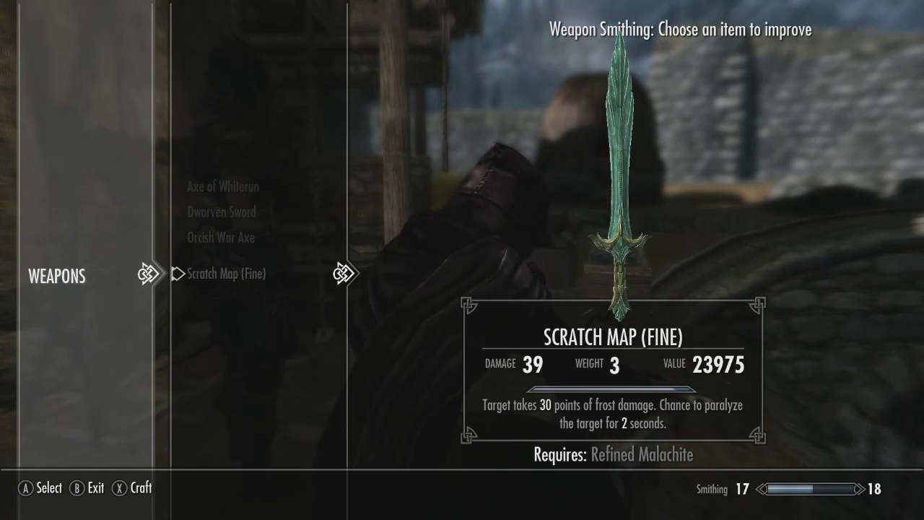
{"action": "key", "text": "Tab"}
{"action": "key", "text": "e"}
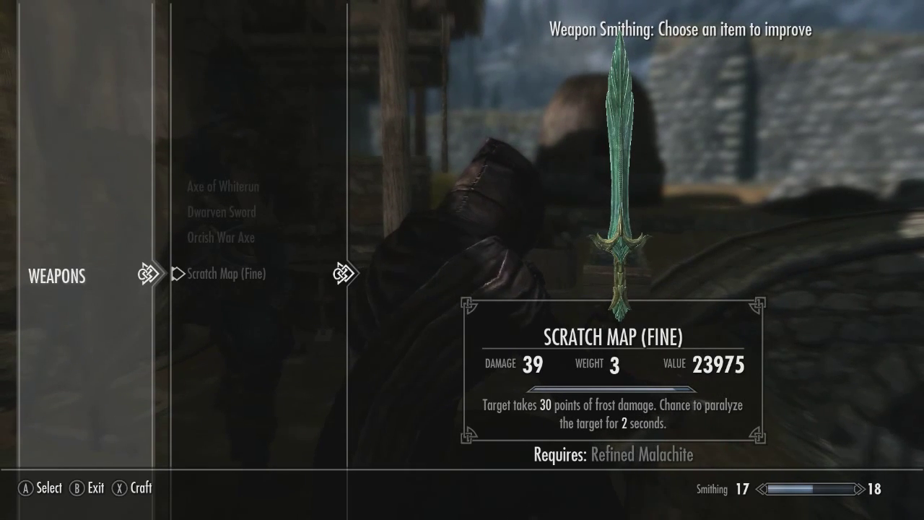
{"action": "key", "text": "Escape"}
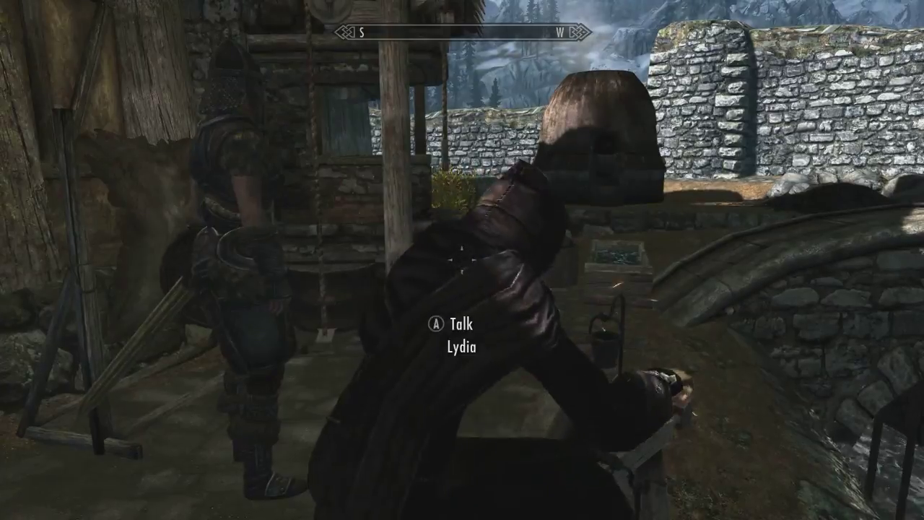